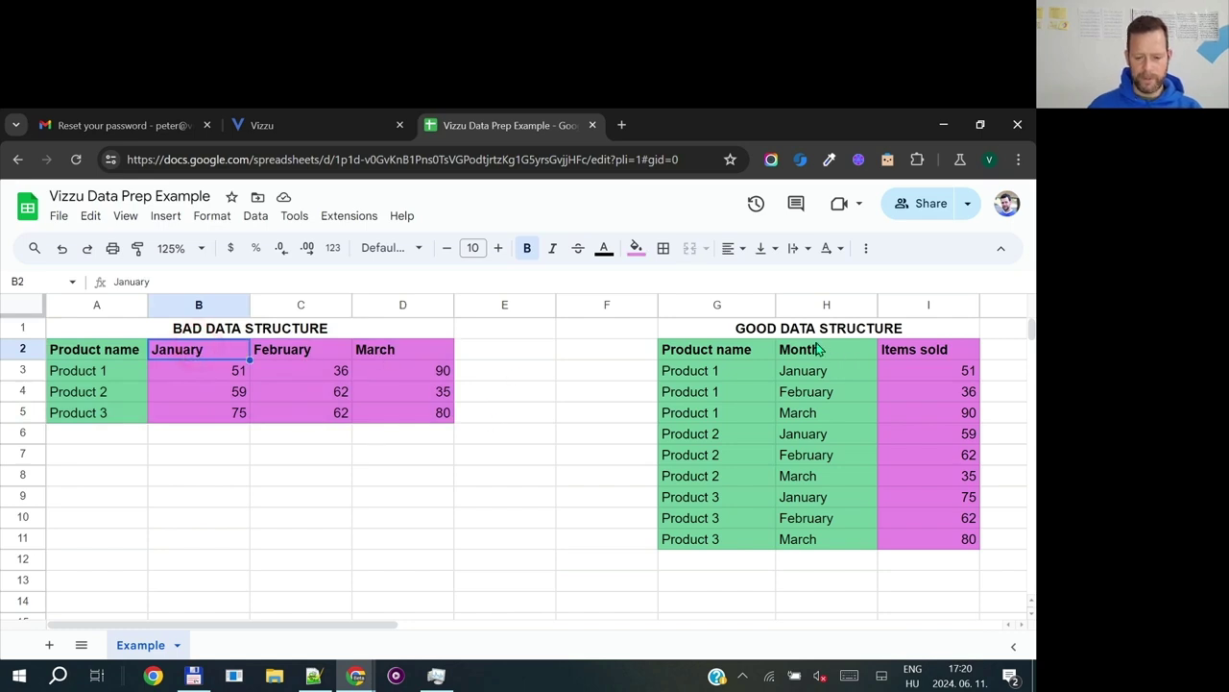
Examine the Month and Items sold columns of the good data structure table in the example sheet
{"action": "left_click_drag", "start_coordinate": [774, 334], "coordinate": [790, 543]}
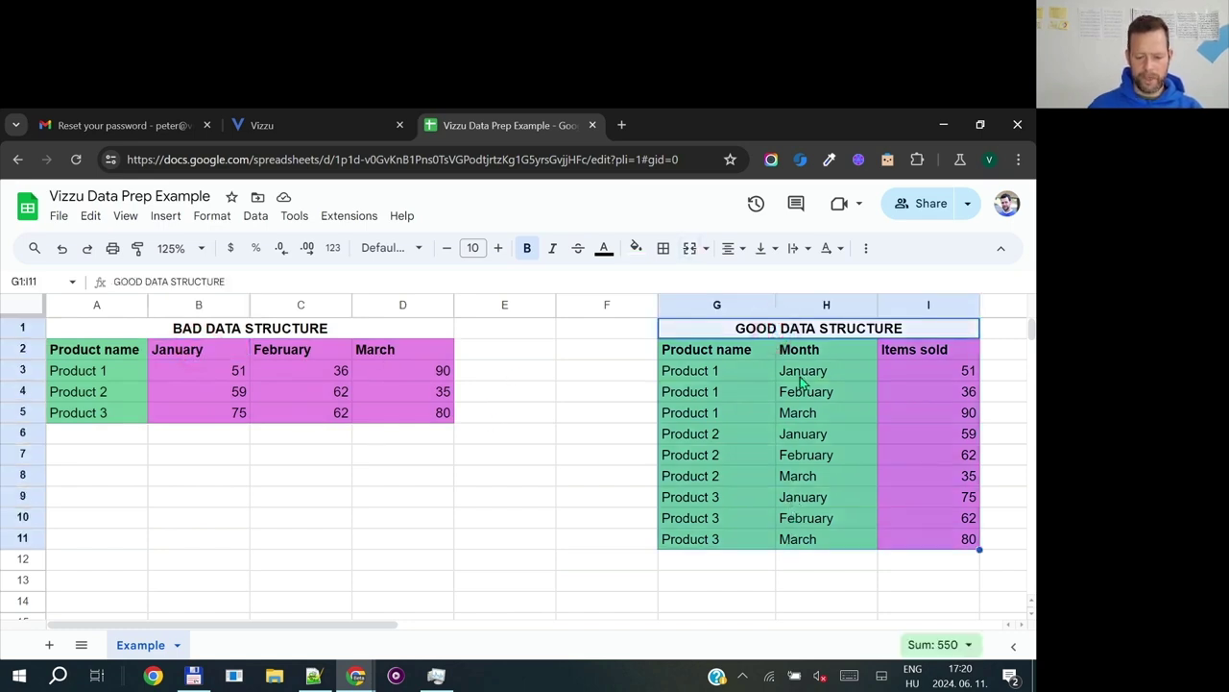
{"action": "left_click", "coordinate": [803, 348]}
{"action": "left_click_drag", "start_coordinate": [801, 341], "coordinate": [809, 528]}
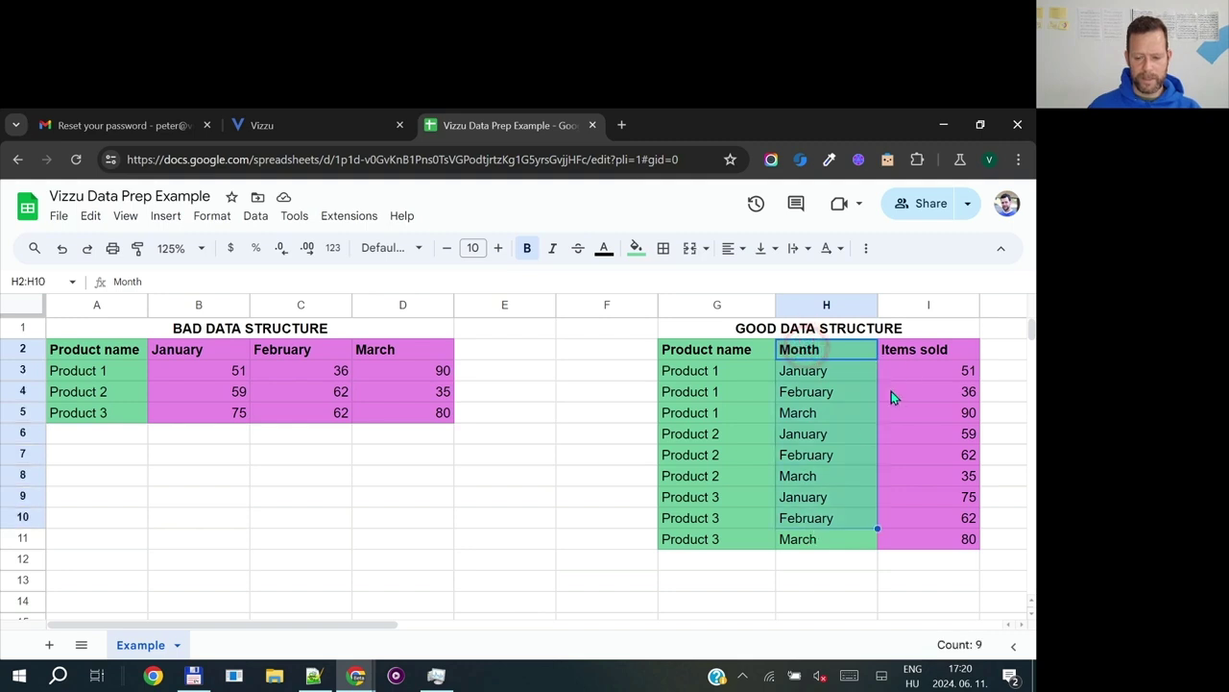
{"action": "left_click_drag", "start_coordinate": [918, 358], "coordinate": [925, 539]}
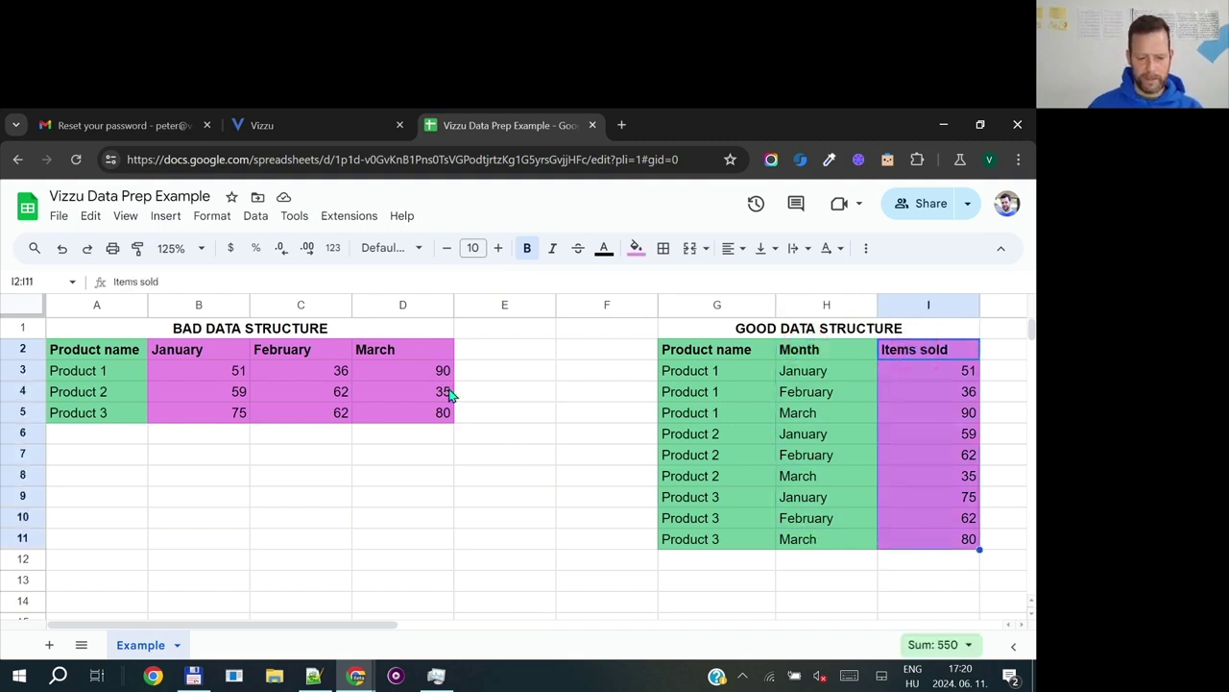
Switch to Vizzu, upload sales.csv and create a new vizzu from it
{"action": "left_click", "coordinate": [303, 129]}
{"action": "left_click", "coordinate": [518, 411]}
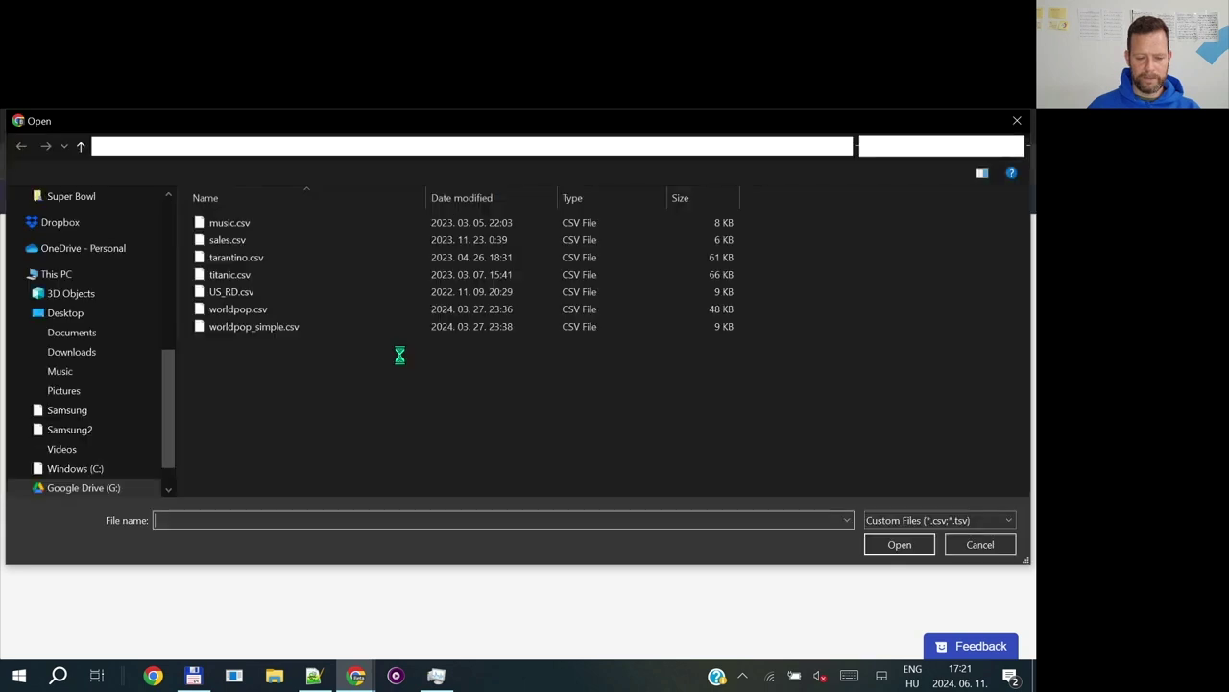
{"action": "double_click", "coordinate": [229, 238]}
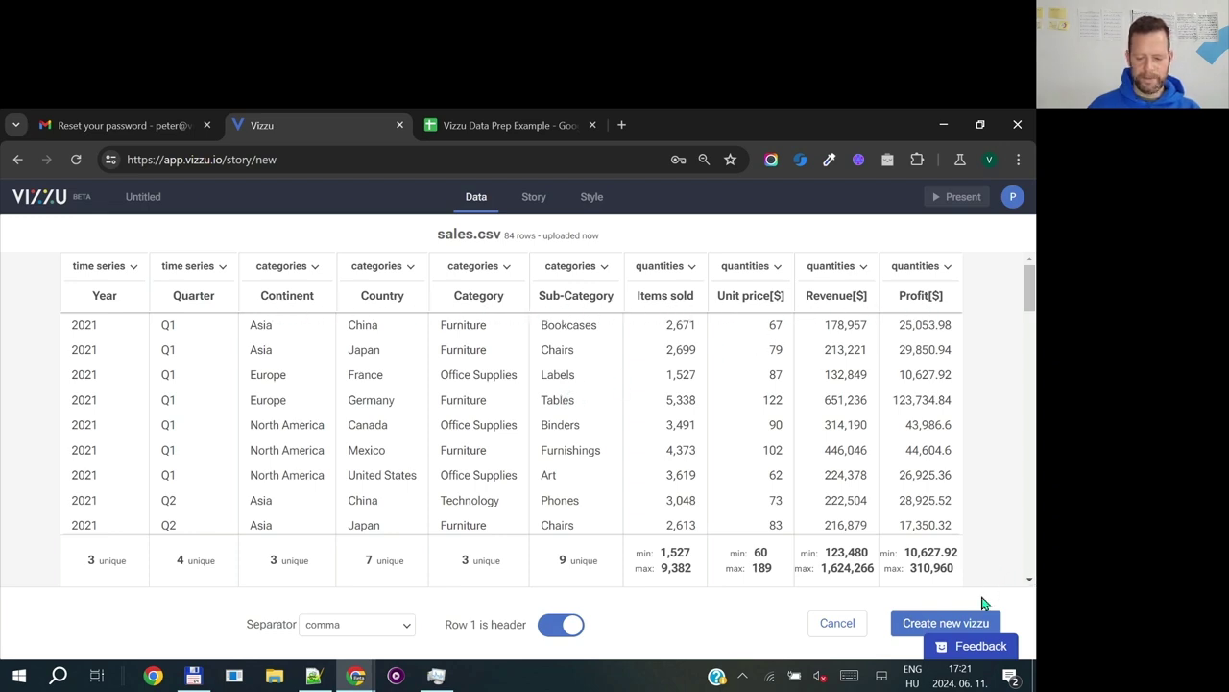
{"action": "left_click", "coordinate": [969, 624]}
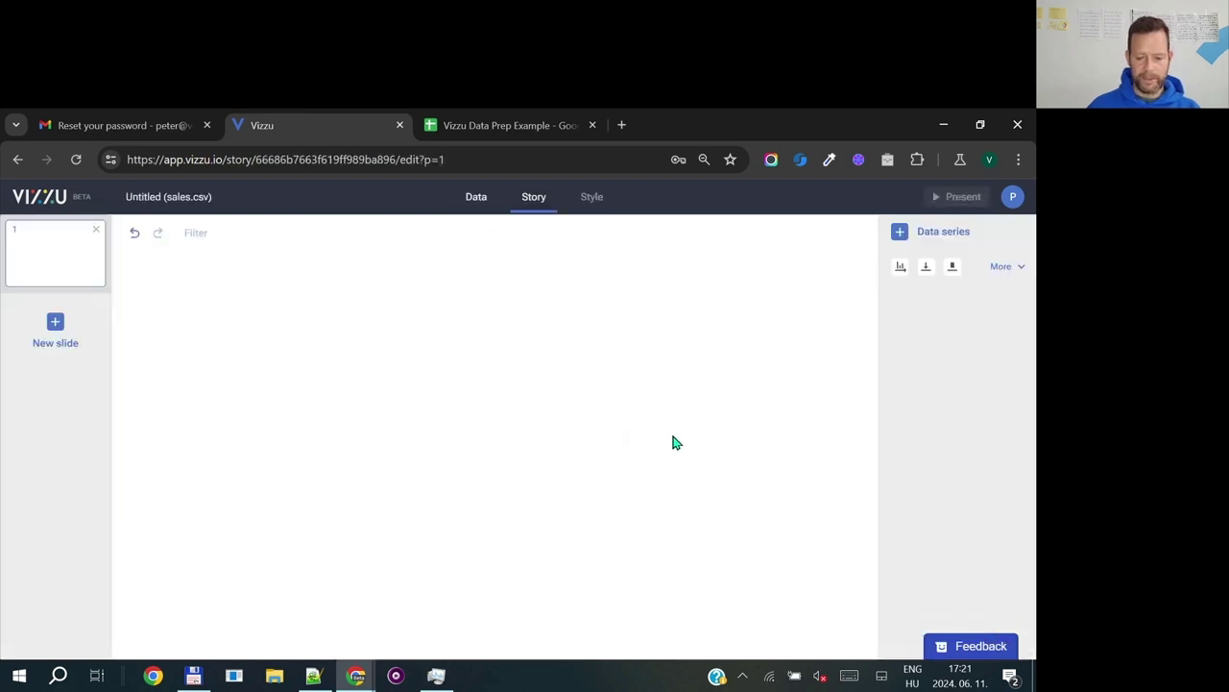
Chart Items sold on the first slide, and add a second slide that breaks it down by Year
{"action": "left_click", "coordinate": [899, 230]}
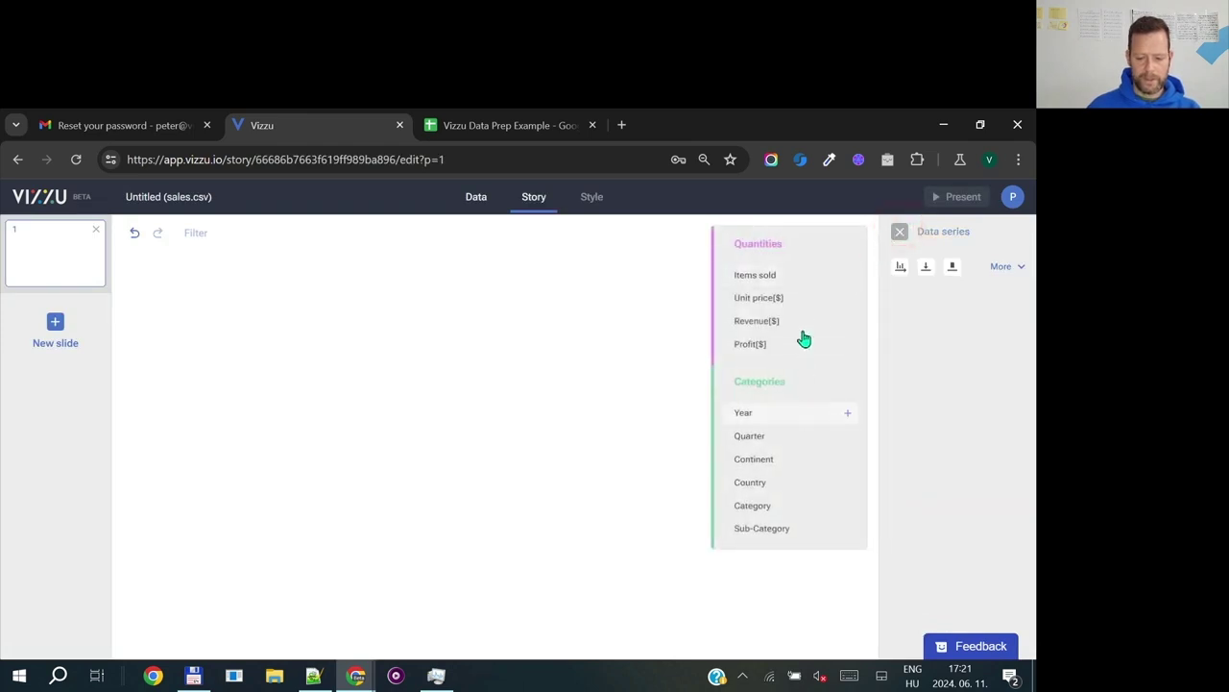
{"action": "left_click", "coordinate": [764, 279]}
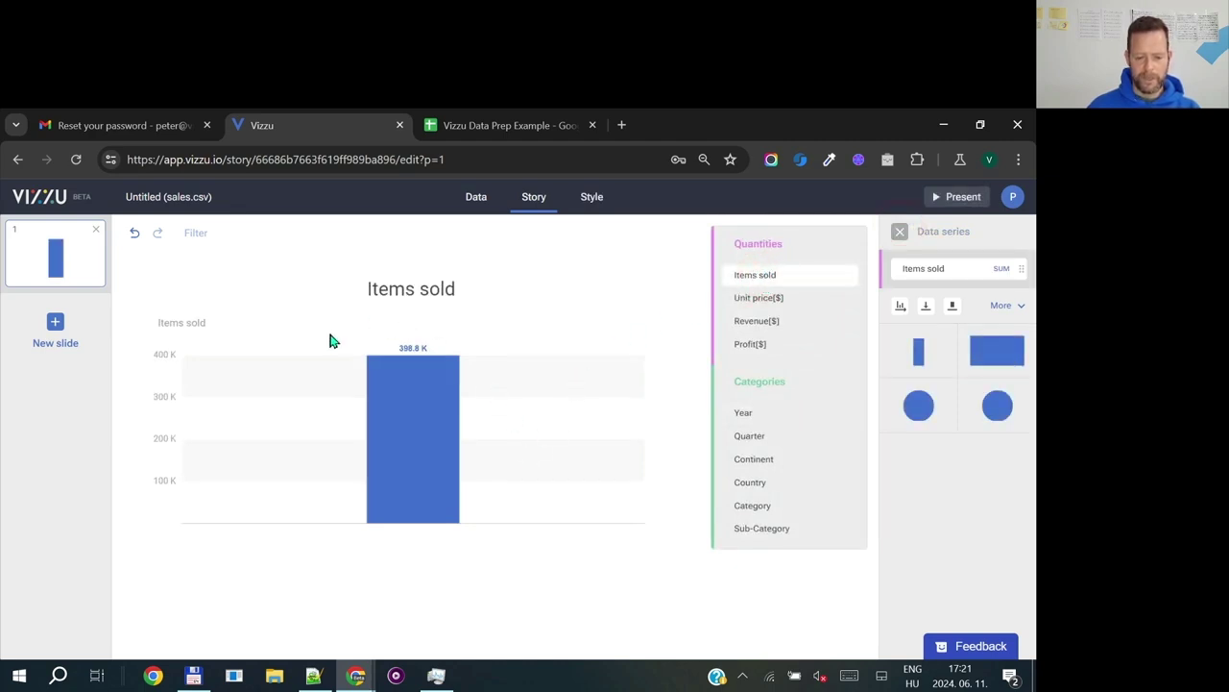
{"action": "left_click", "coordinate": [53, 325]}
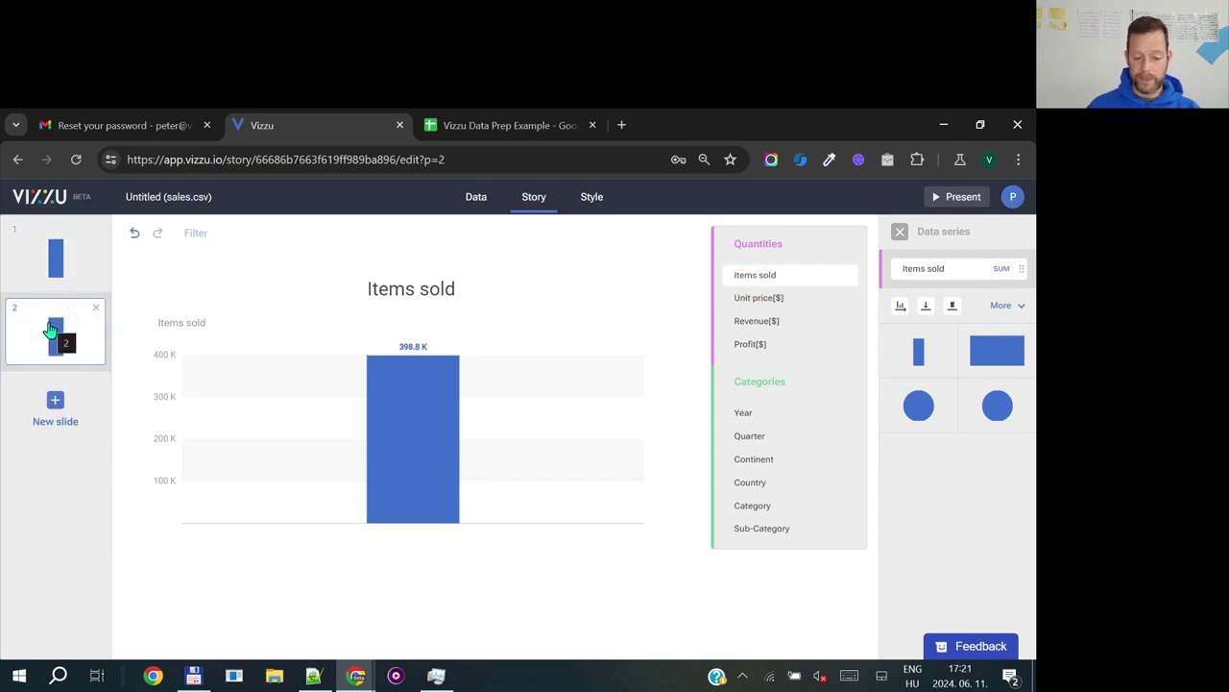
{"action": "left_click", "coordinate": [741, 411]}
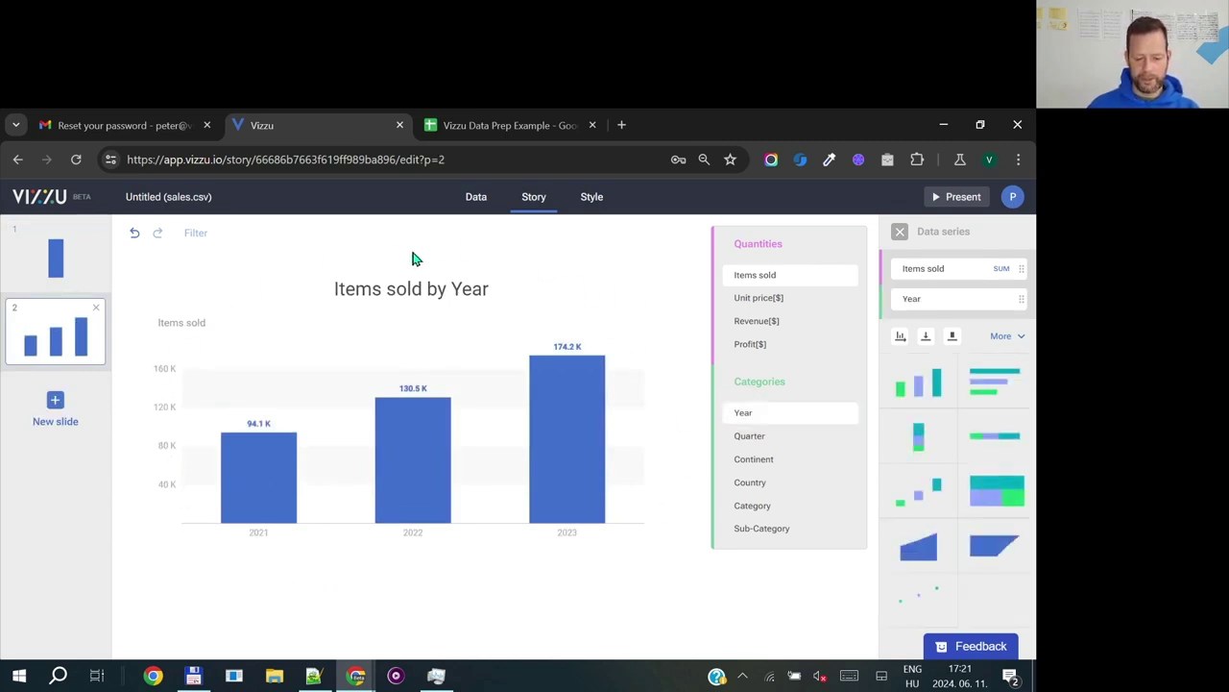
Add a third slide with Quarter stacked within each year, and a fourth slide showing it as a grouped column chart
{"action": "left_click", "coordinate": [55, 404]}
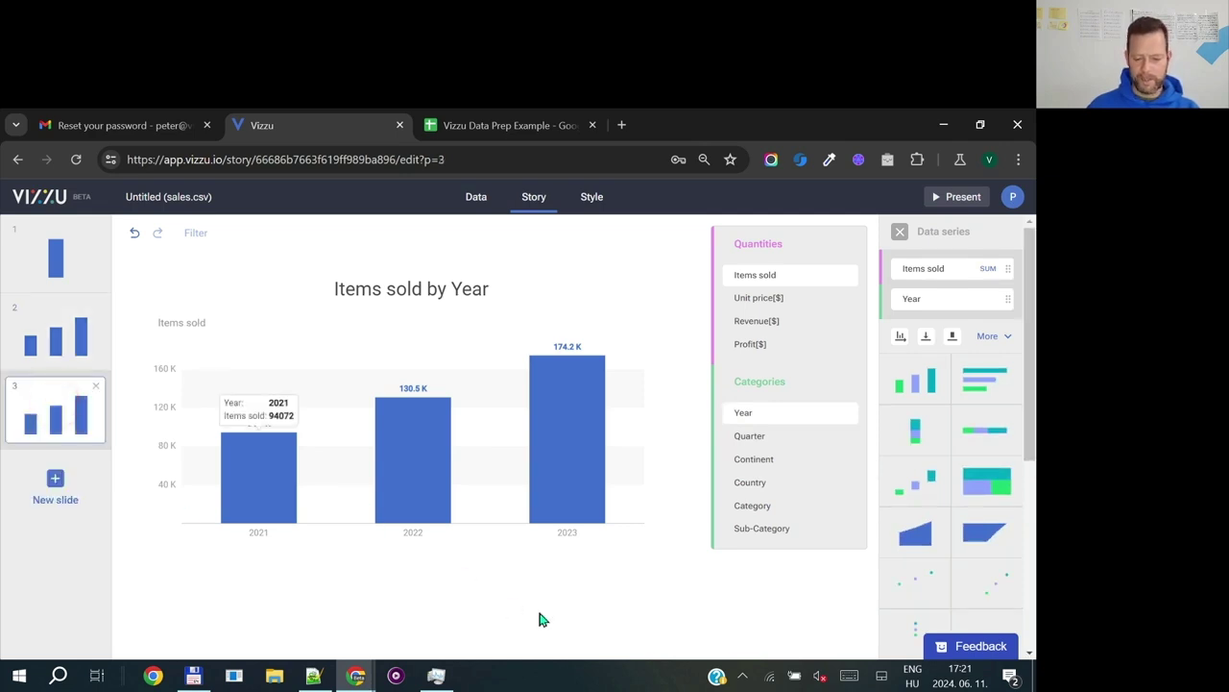
{"action": "left_click", "coordinate": [763, 442]}
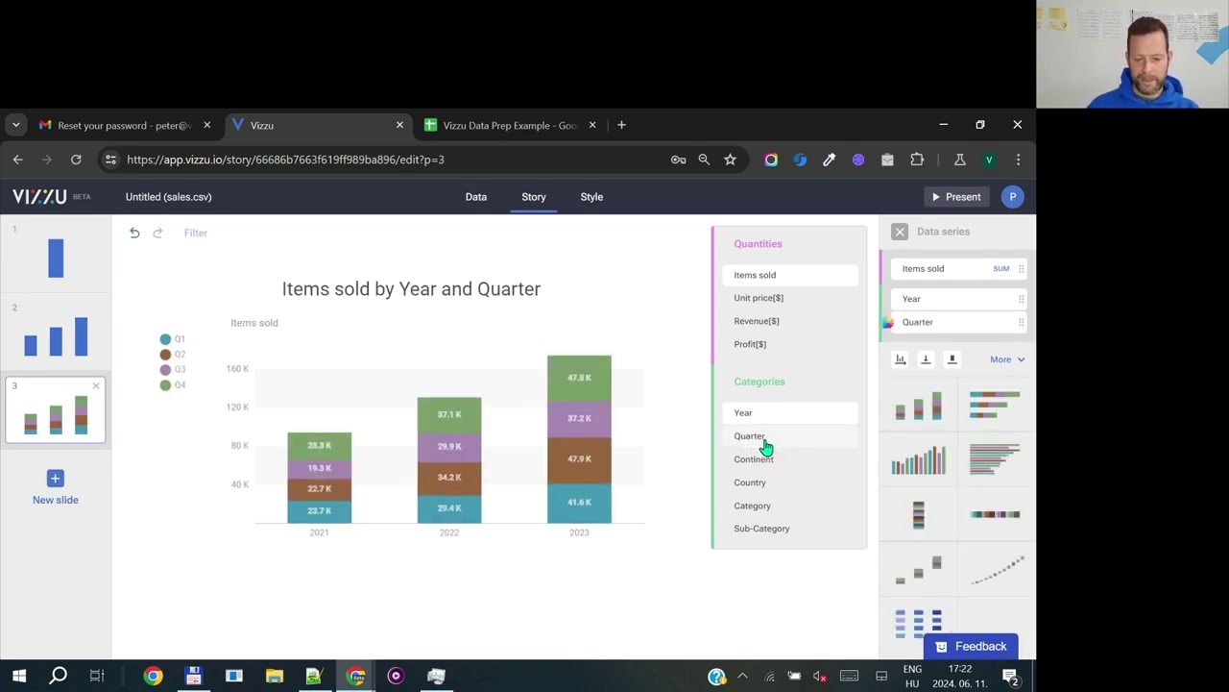
{"action": "left_click", "coordinate": [54, 480]}
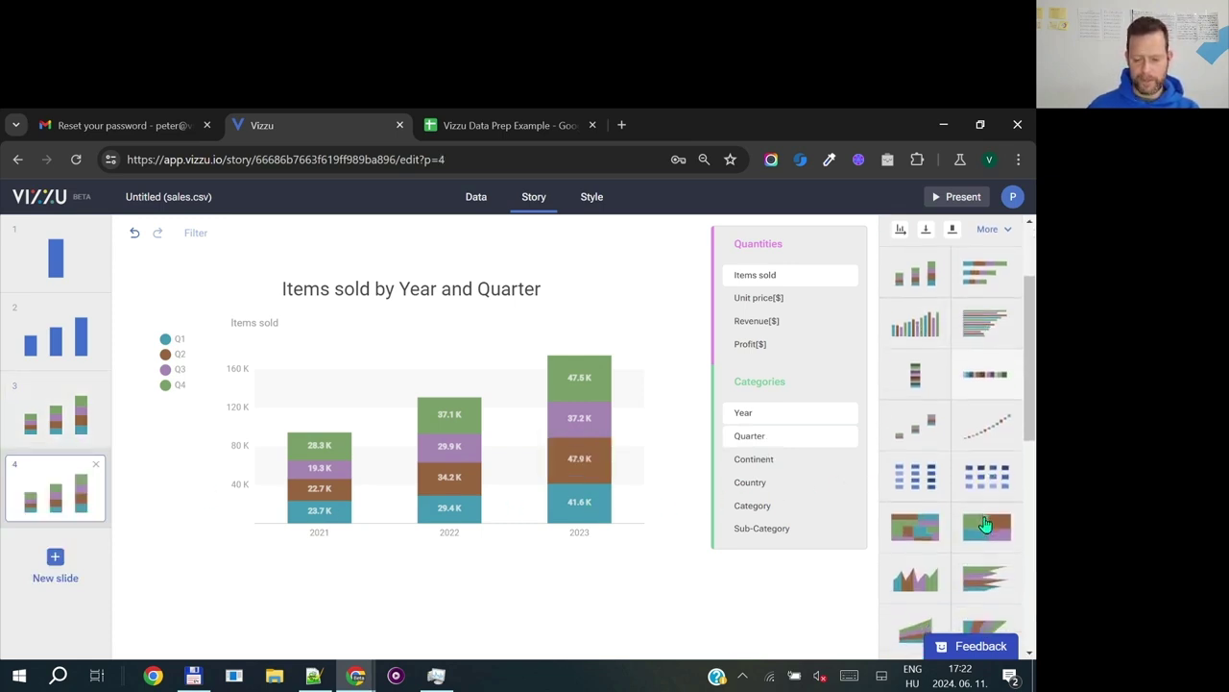
{"action": "left_click", "coordinate": [917, 461]}
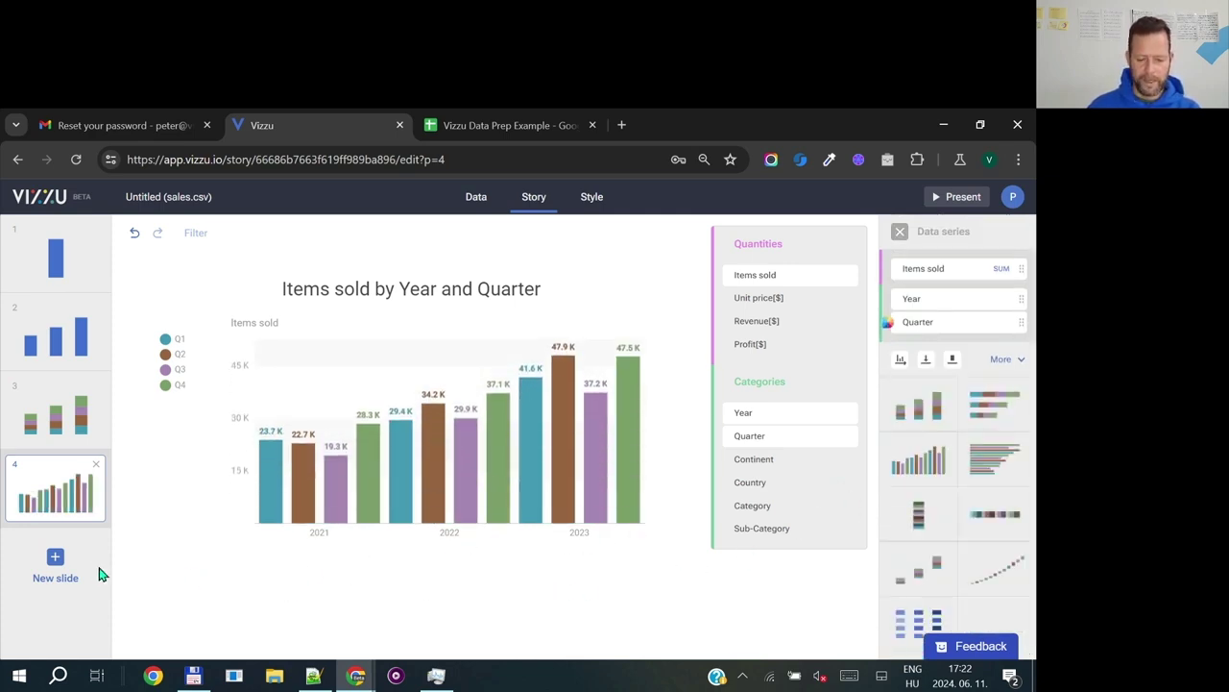
Add a fifth slide with Continent in place of the quarter colouring, and a sixth slide showing it as a stacked area chart
{"action": "left_click", "coordinate": [56, 562]}
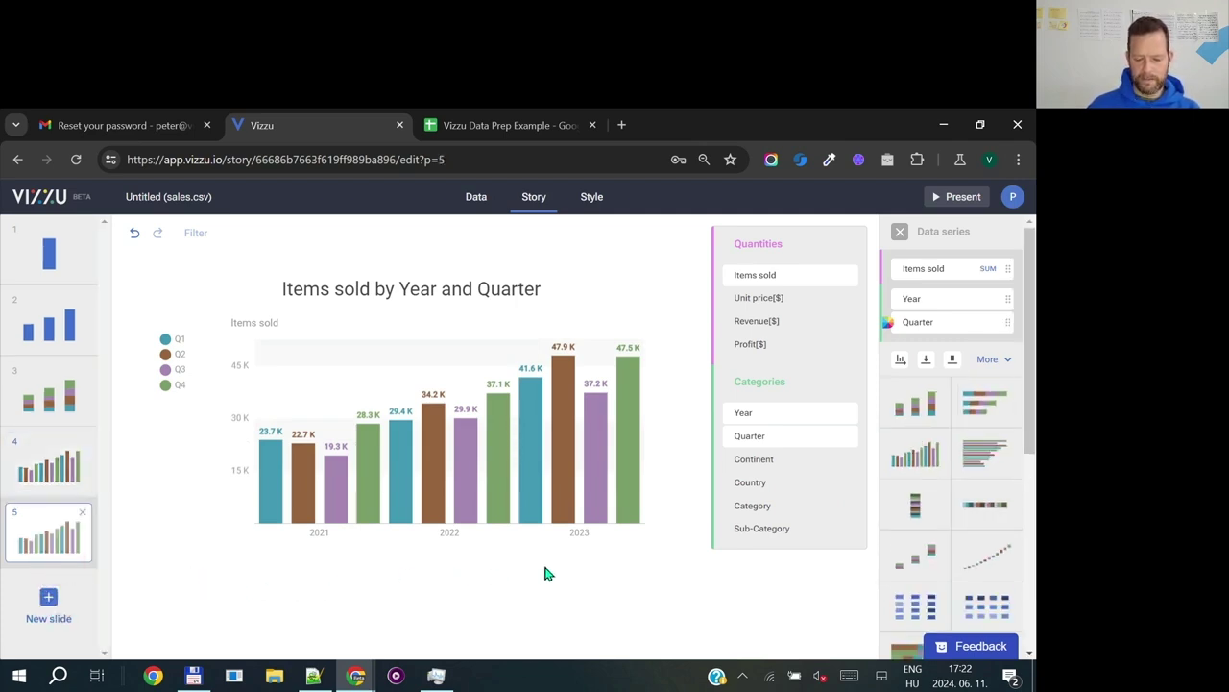
{"action": "left_click", "coordinate": [764, 459]}
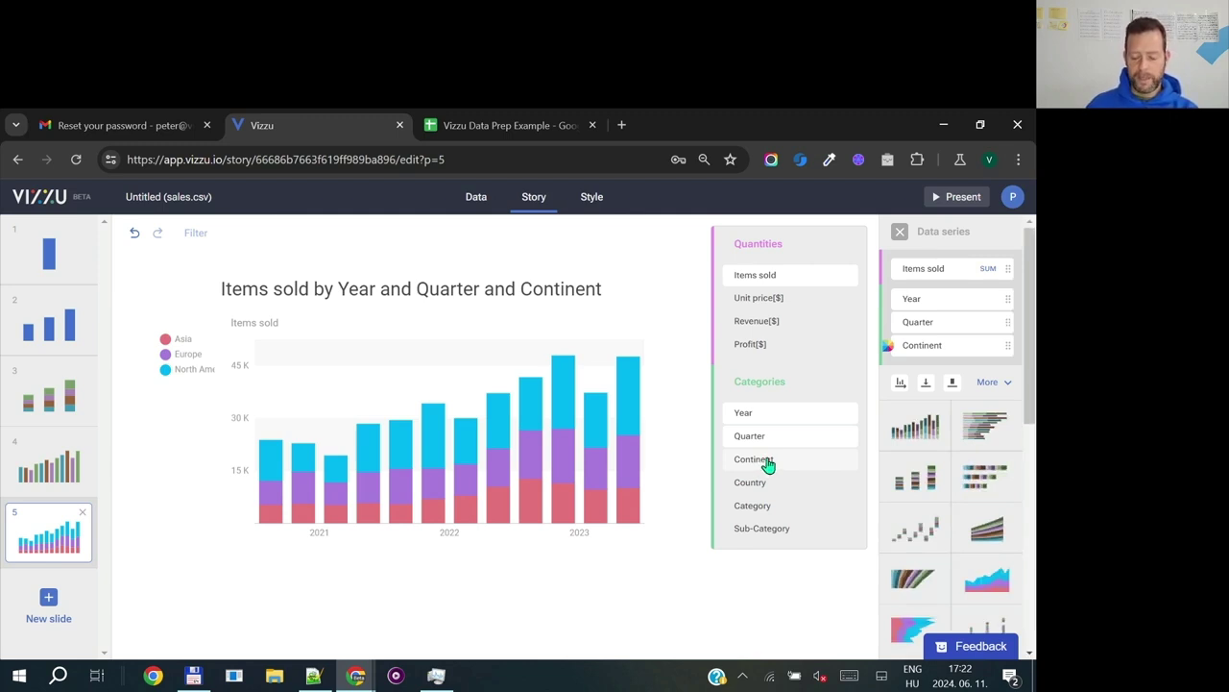
{"action": "left_click", "coordinate": [51, 599]}
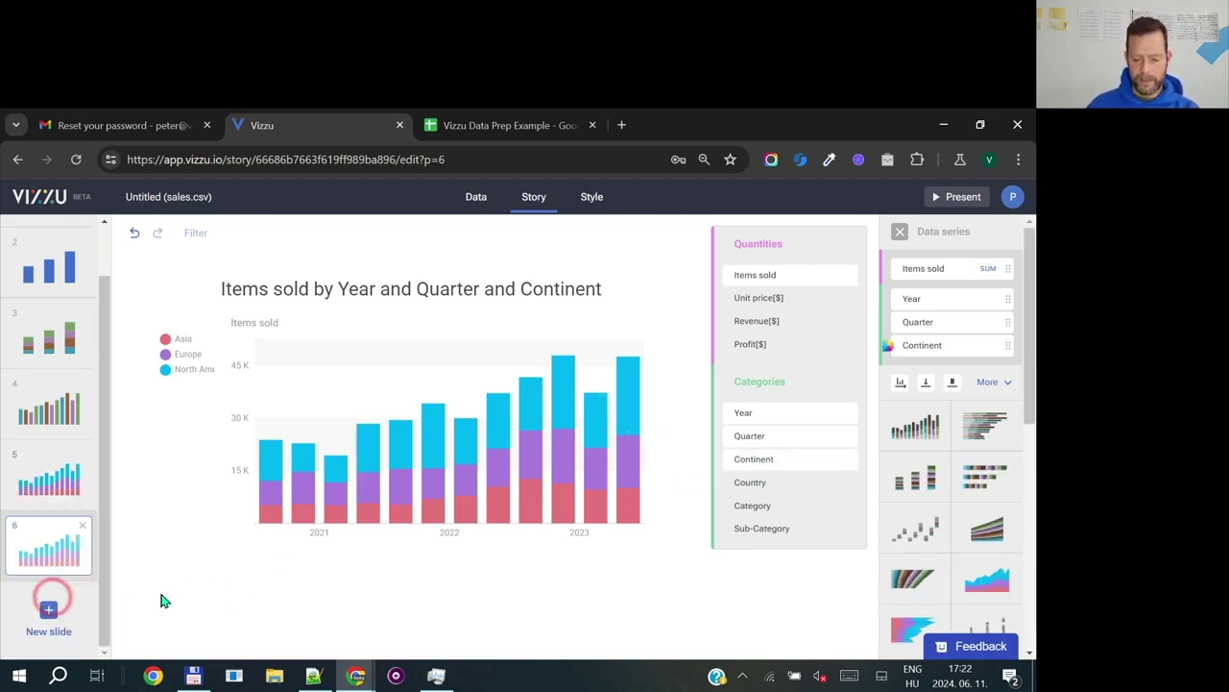
{"action": "left_click", "coordinate": [999, 577]}
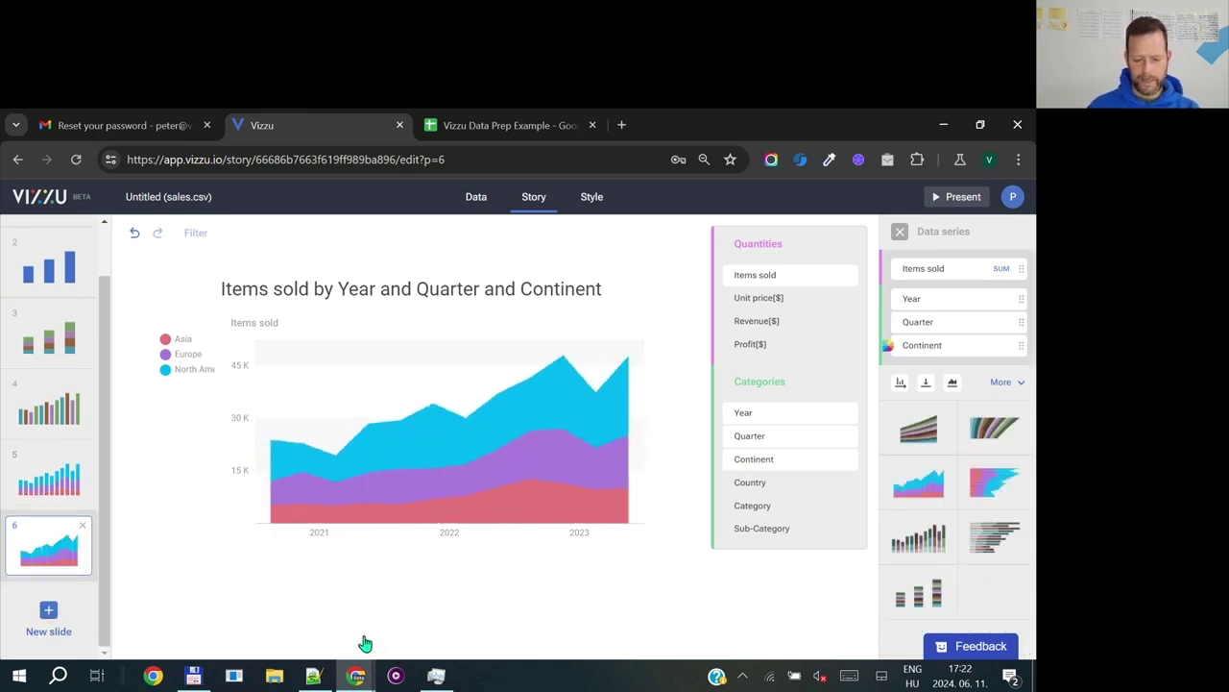
Add a seventh slide and set its area chart to Split, keeping the Value scale after trying 100%
{"action": "left_click", "coordinate": [48, 610]}
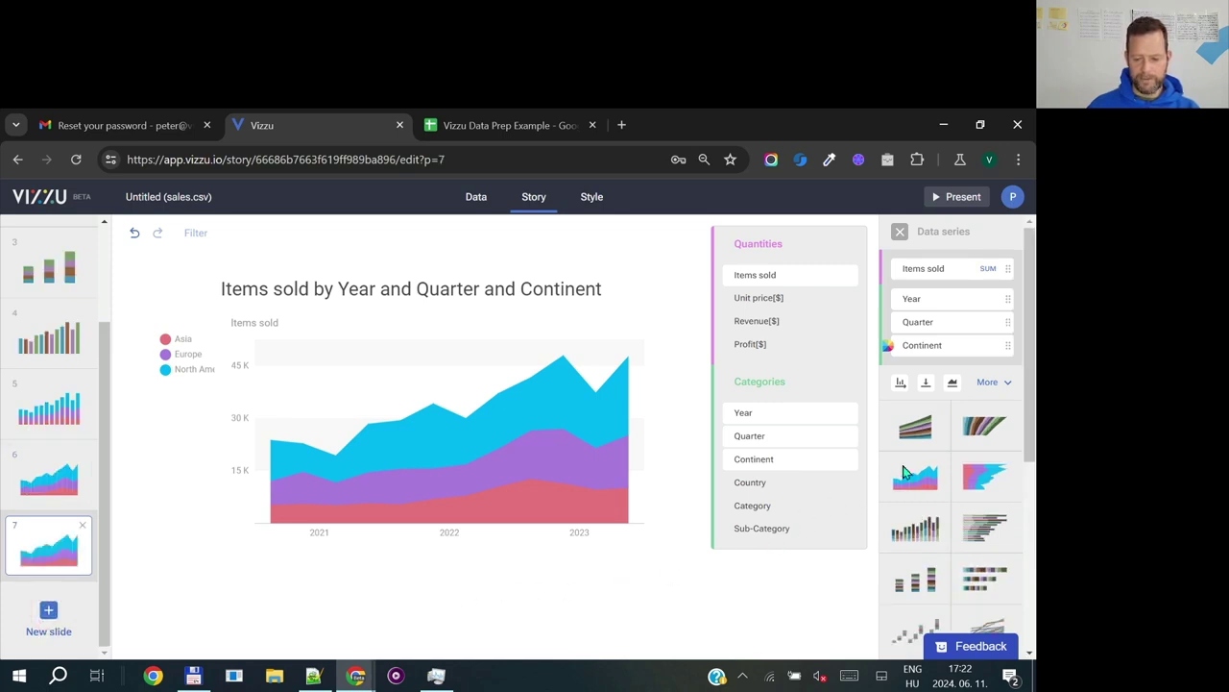
{"action": "left_click", "coordinate": [1011, 384]}
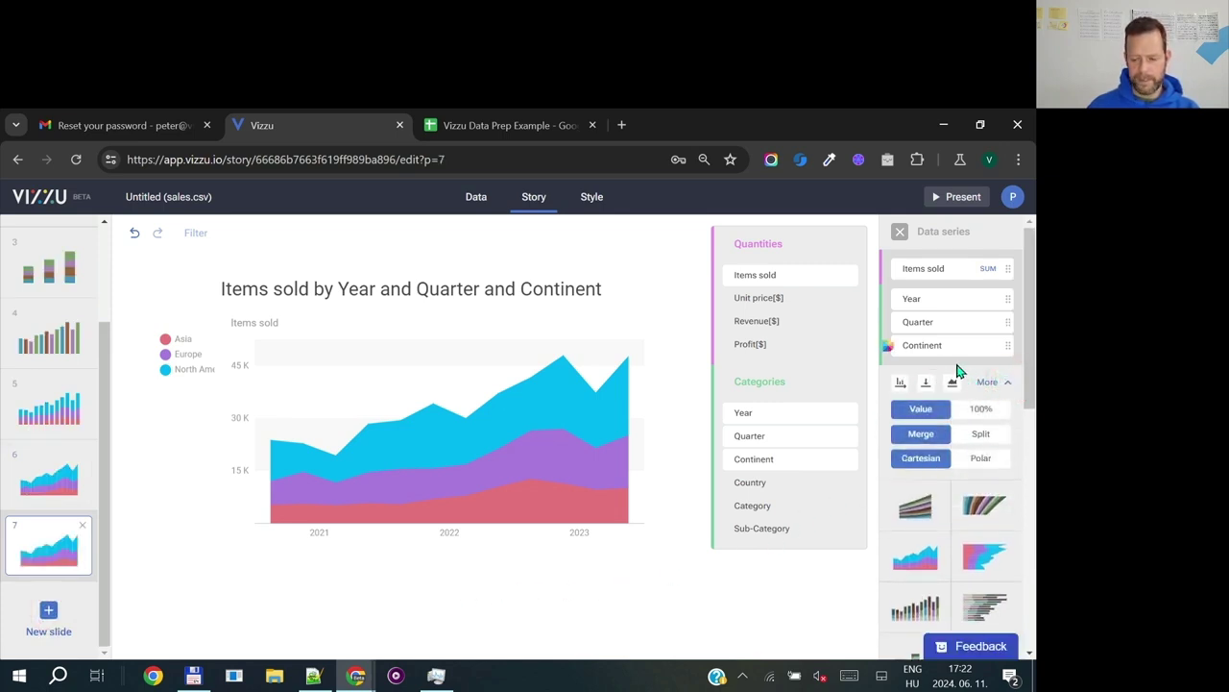
{"action": "left_click", "coordinate": [981, 410]}
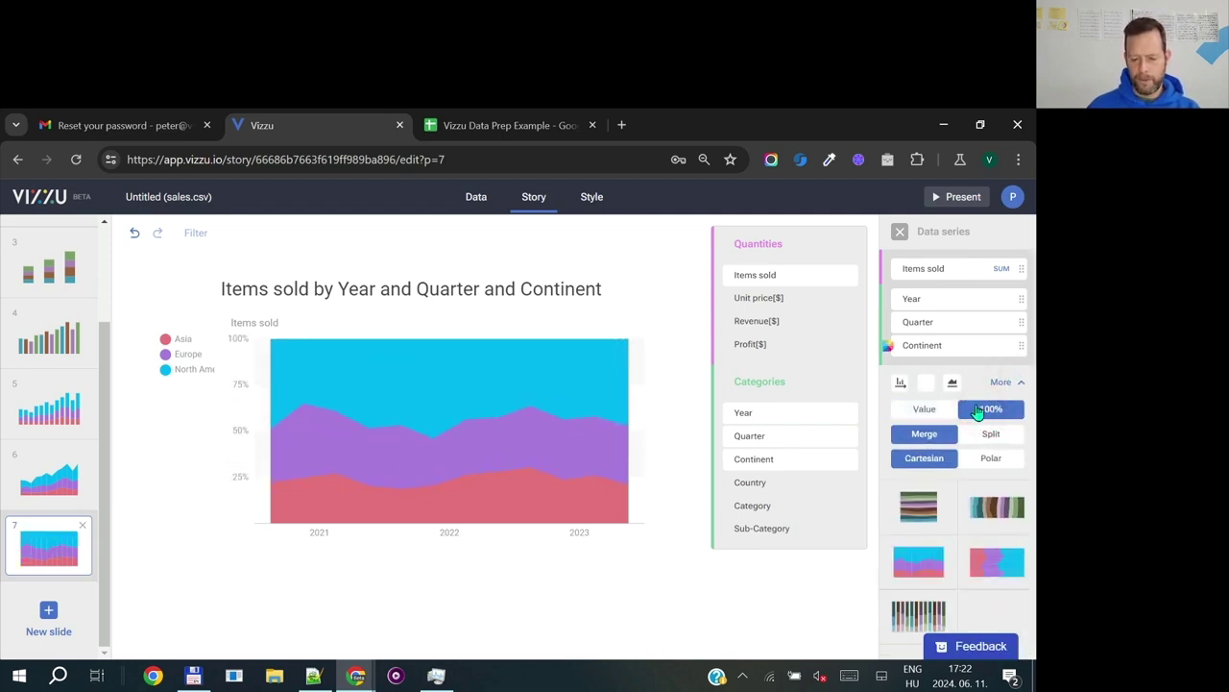
{"action": "left_click", "coordinate": [919, 409]}
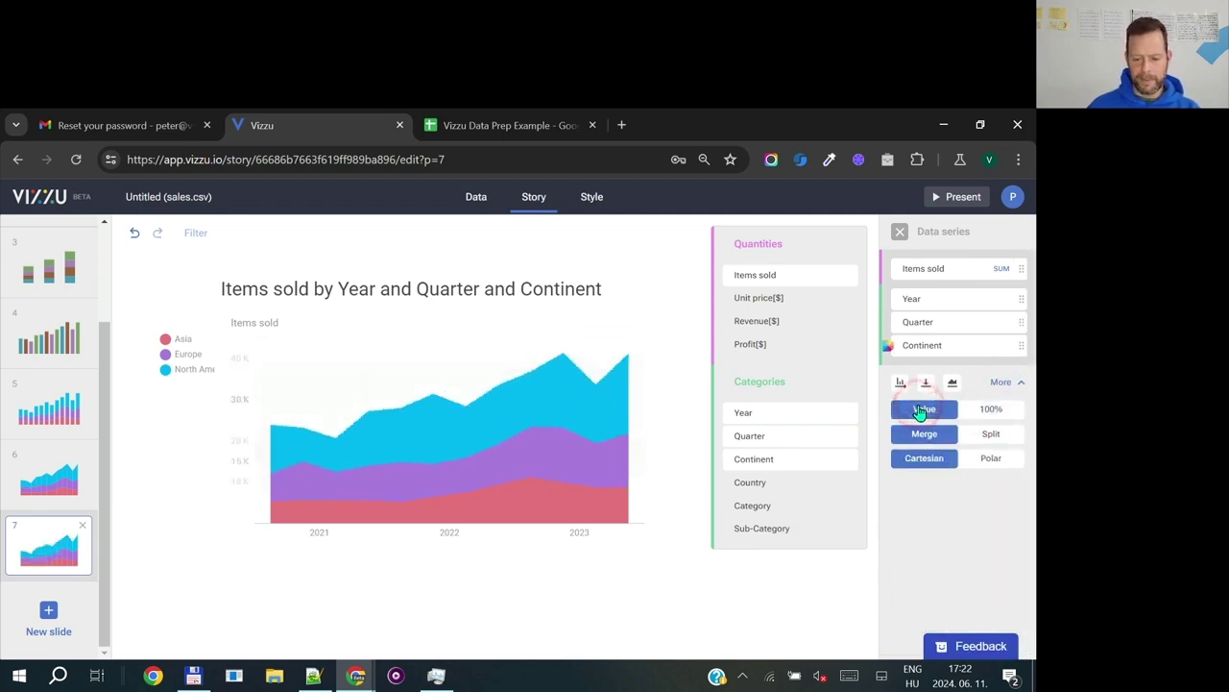
{"action": "left_click", "coordinate": [894, 235]}
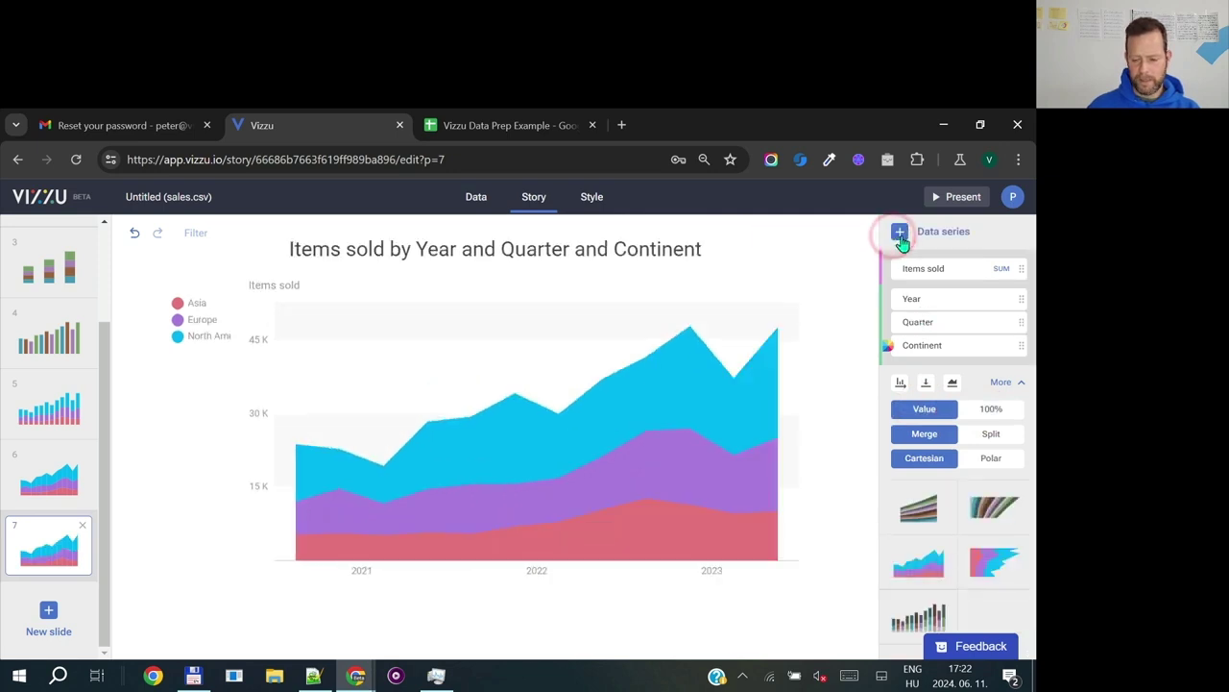
{"action": "left_click", "coordinate": [982, 436]}
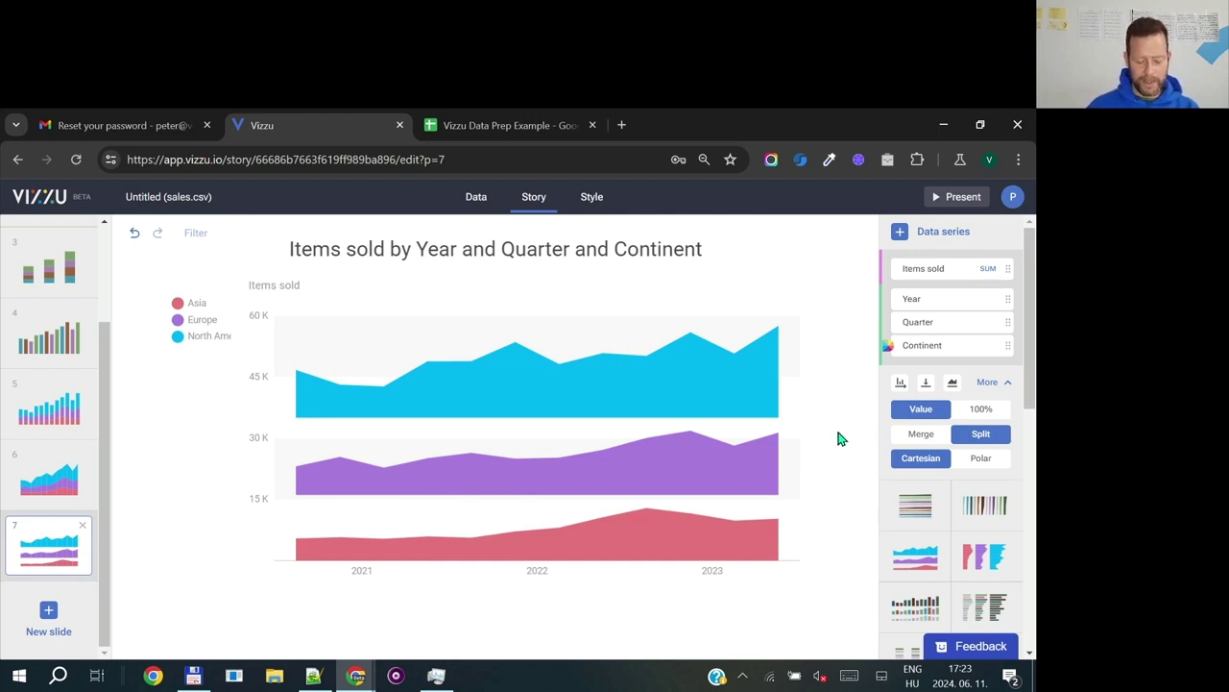
Try moving the split area slide ahead of slide 6 and deleting it, undoing the deletion and restoring the original slide order
{"action": "left_click_drag", "start_coordinate": [65, 549], "coordinate": [67, 413]}
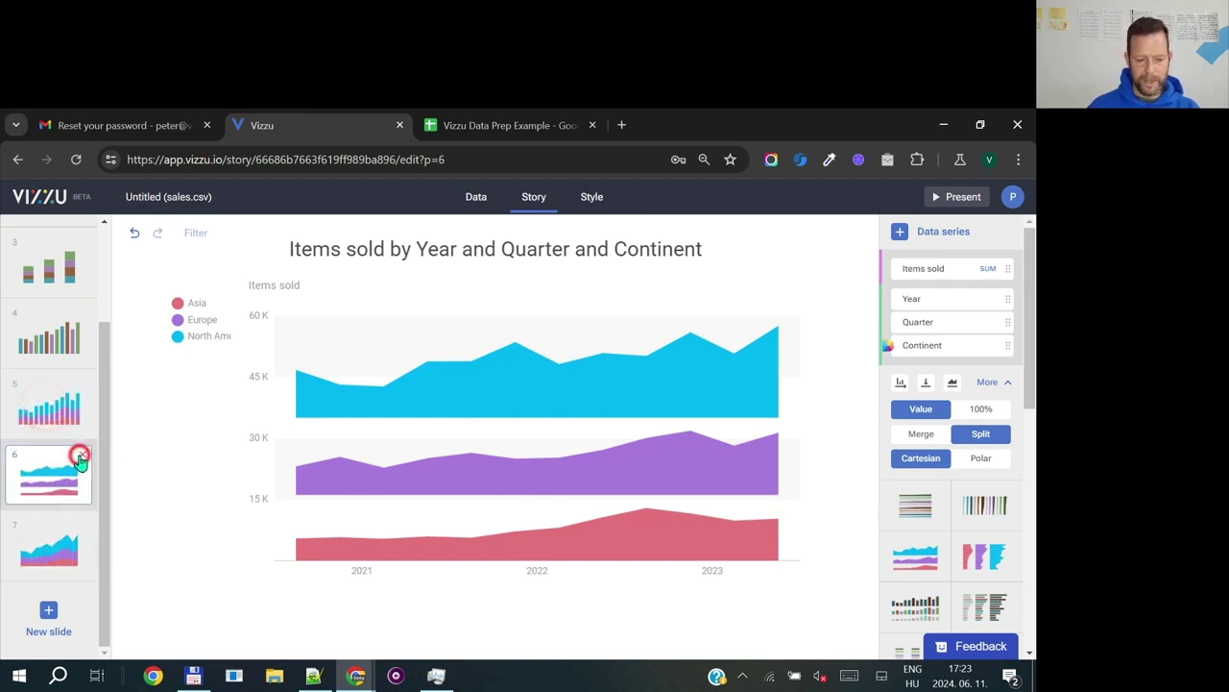
{"action": "left_click", "coordinate": [80, 456]}
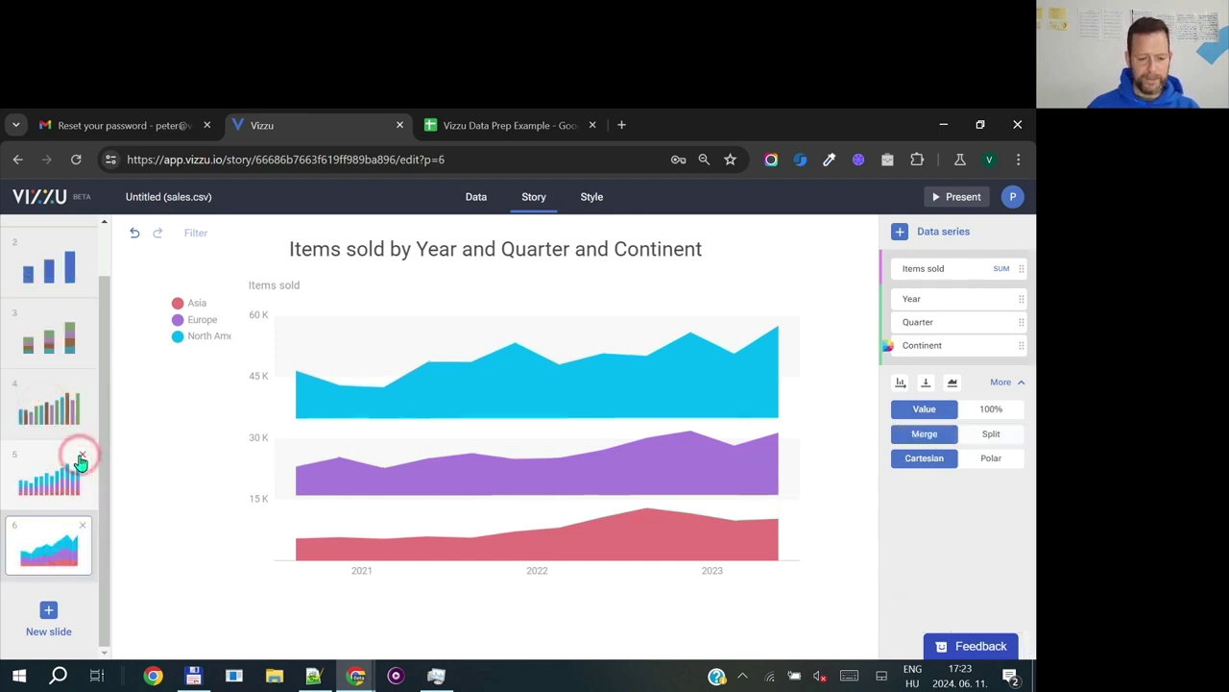
{"action": "left_click", "coordinate": [134, 236]}
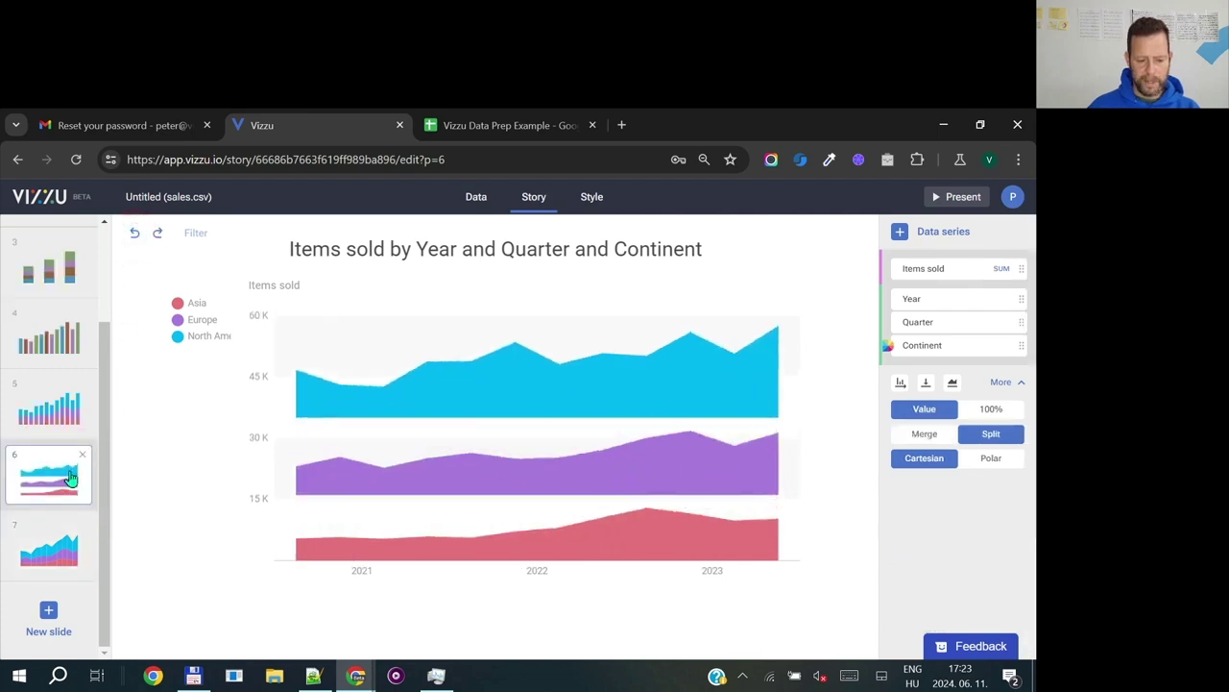
{"action": "left_click_drag", "start_coordinate": [62, 480], "coordinate": [48, 544]}
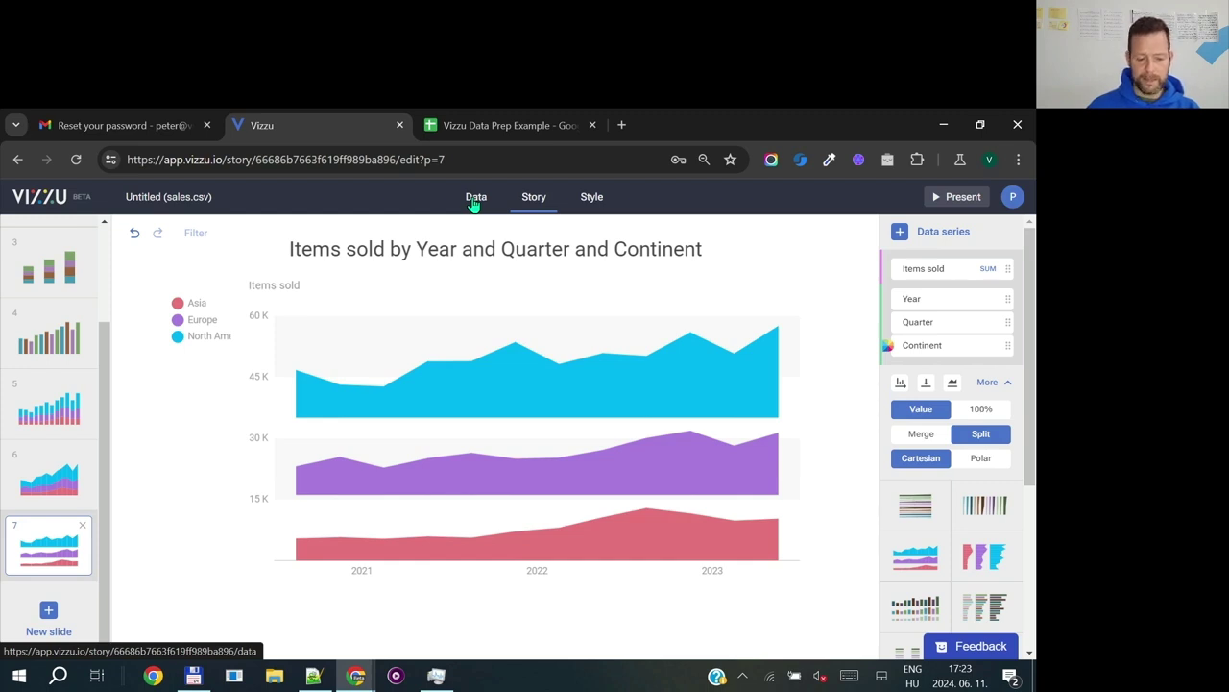
Set the title of slide 7 to Off and, after trying it off, return the legend to Auto
{"action": "left_click", "coordinate": [592, 199]}
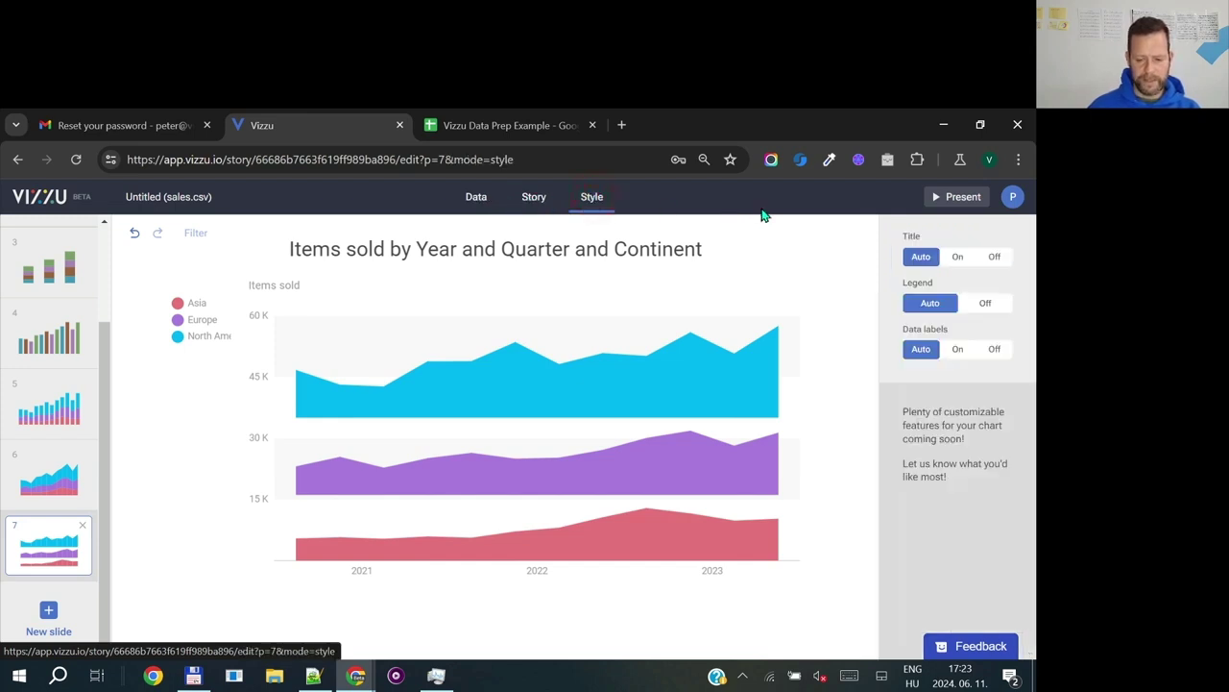
{"action": "left_click", "coordinate": [994, 259]}
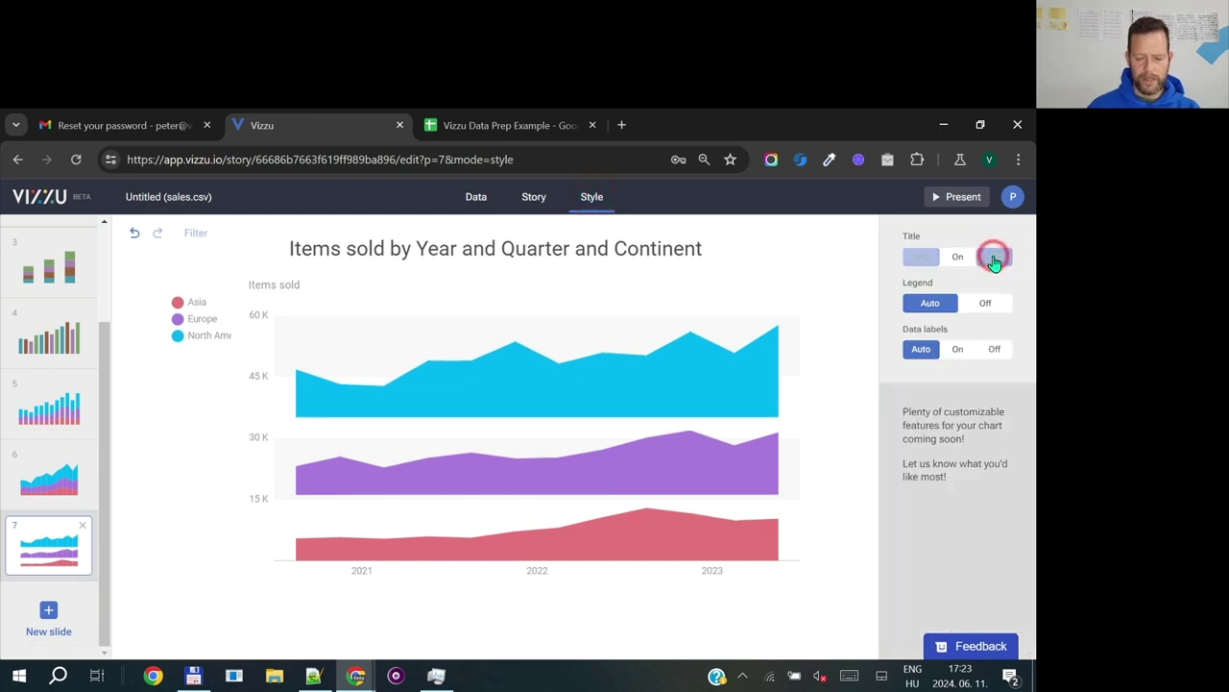
{"action": "left_click", "coordinate": [995, 304]}
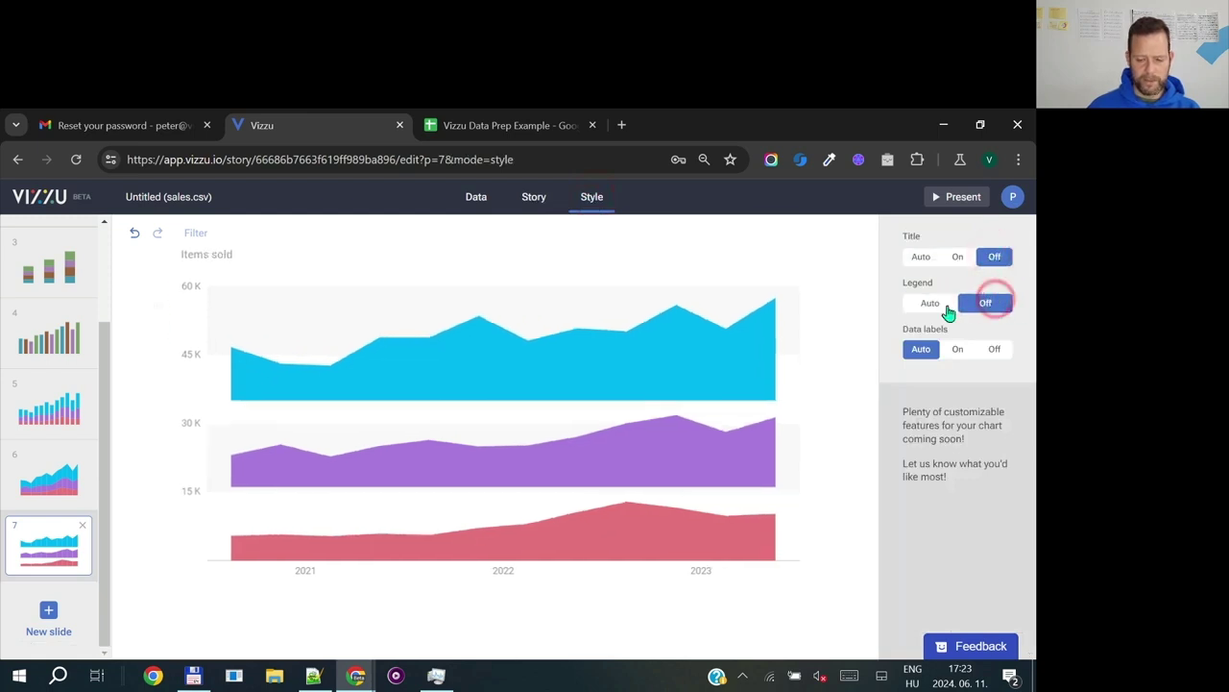
{"action": "left_click", "coordinate": [929, 306]}
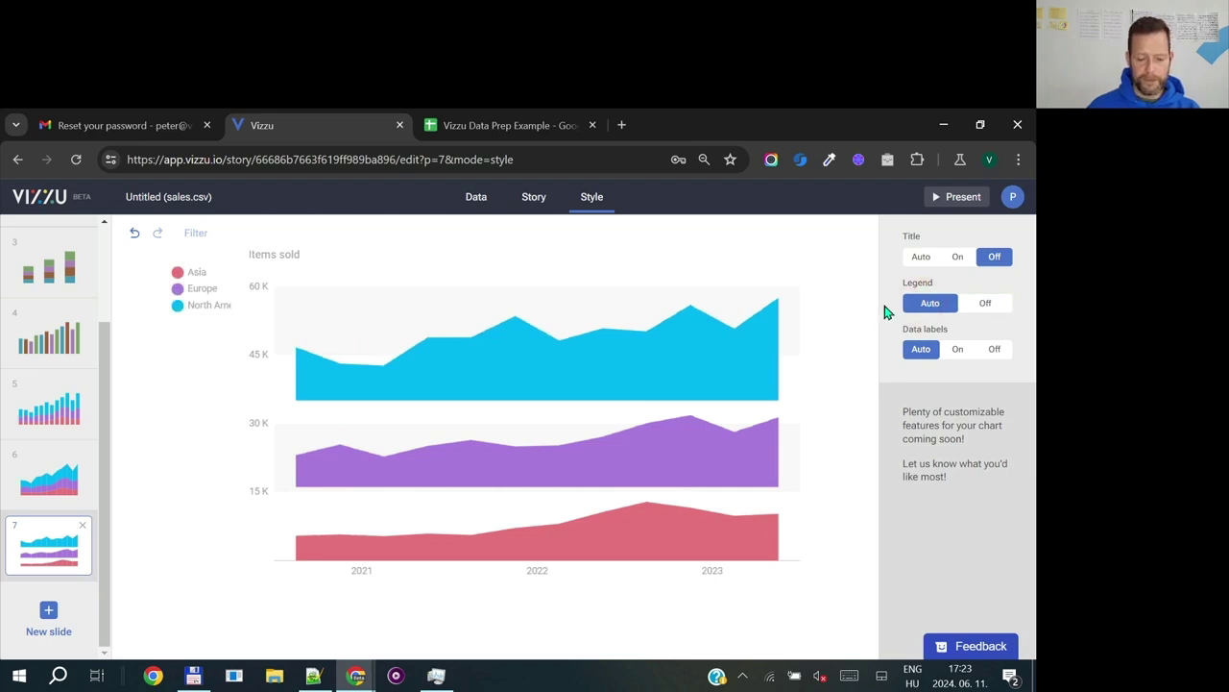
Present the story and step back from the seventh slide to the fifth to view the chart transitions
{"action": "left_click", "coordinate": [958, 198]}
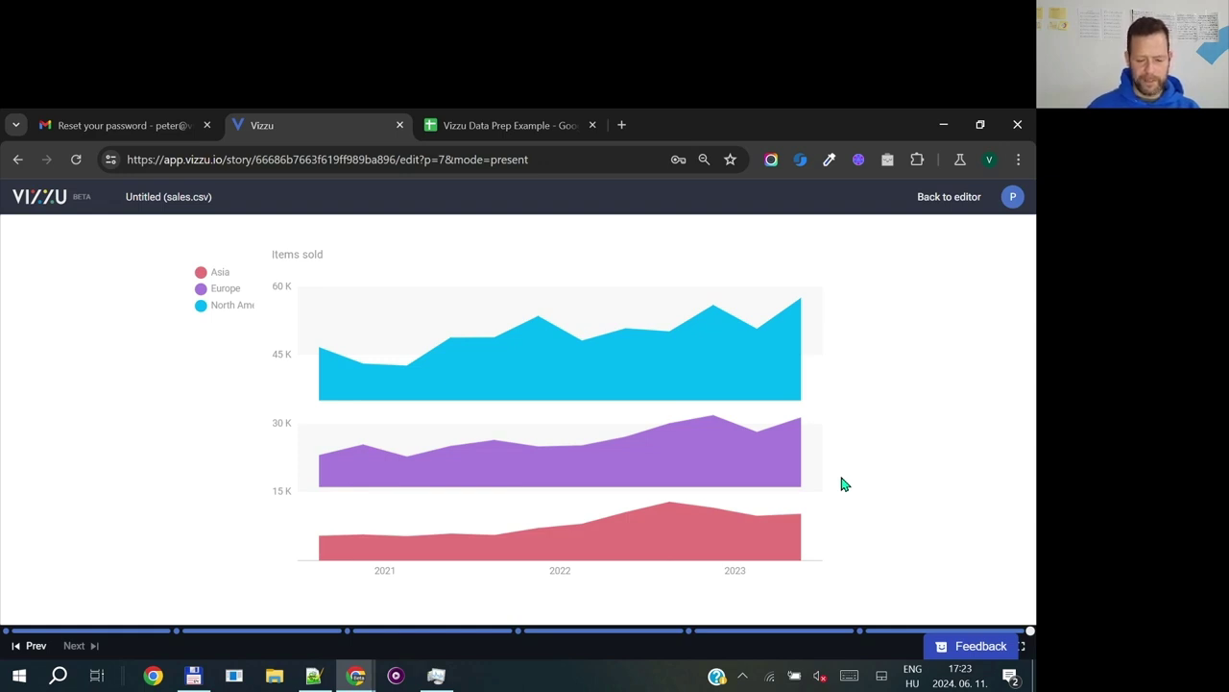
{"action": "left_click", "coordinate": [29, 648]}
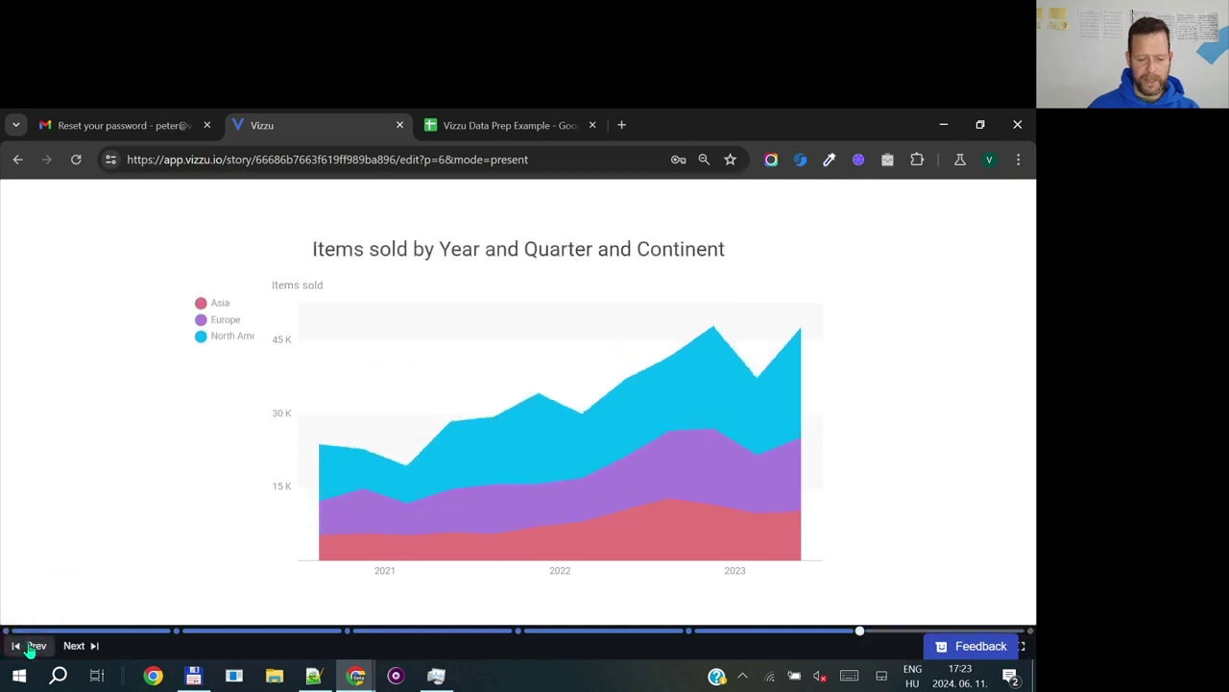
{"action": "left_click", "coordinate": [28, 648]}
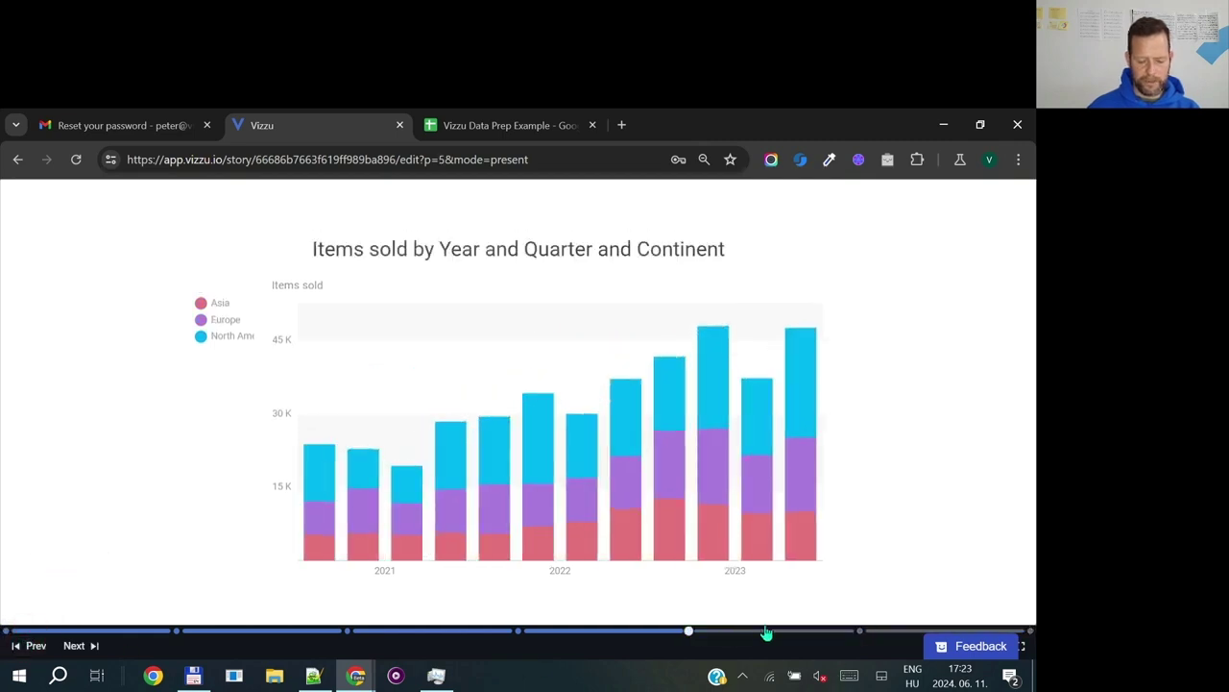
Jump back to slide 4 and slide 1 of the presented story, play forward to slide 3, and return to the story editor
{"action": "left_click", "coordinate": [535, 631]}
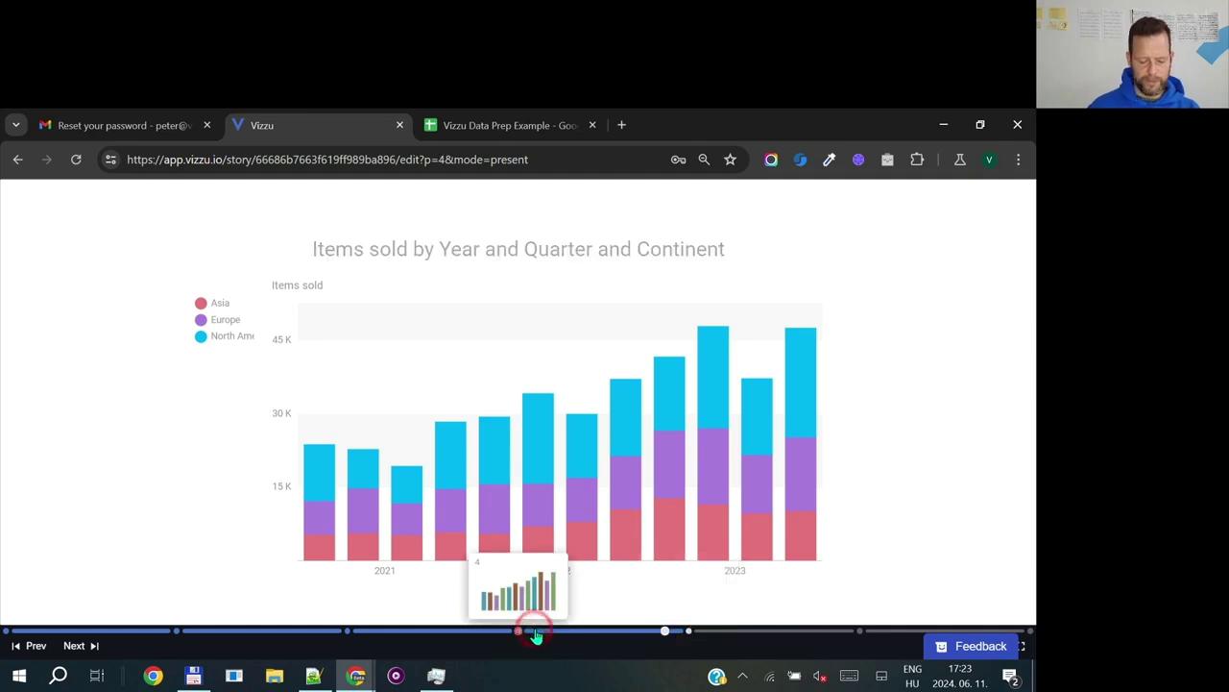
{"action": "left_click", "coordinate": [8, 631]}
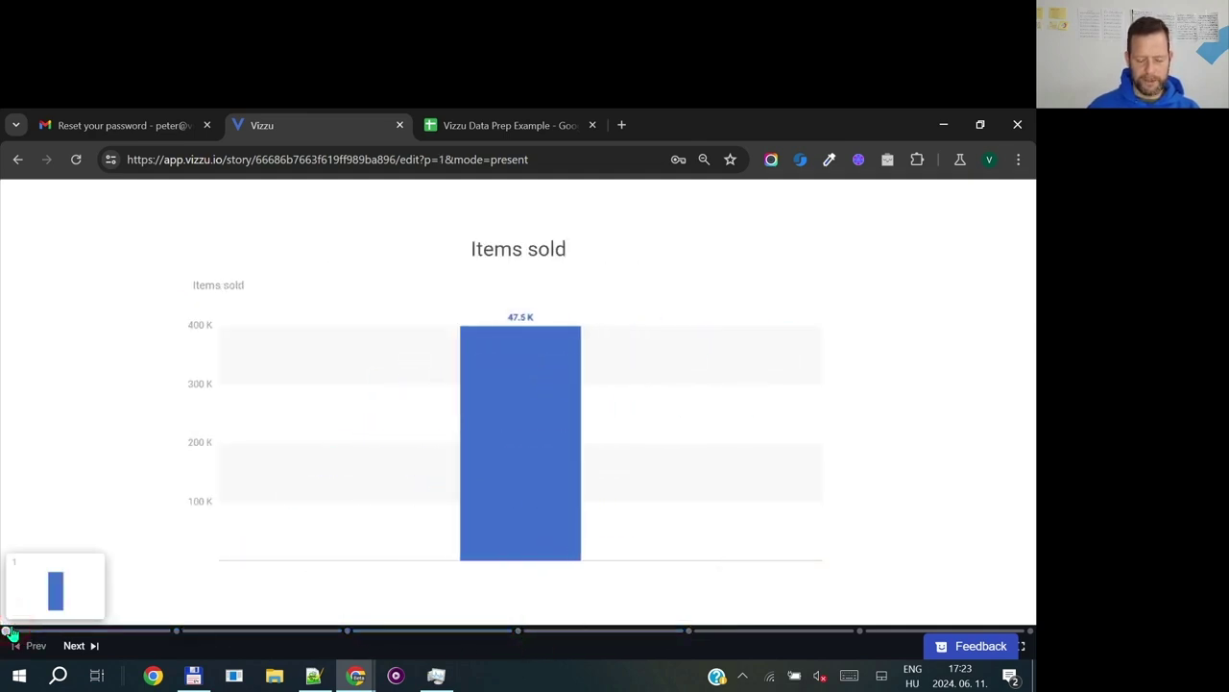
{"action": "key", "text": "Right"}
{"action": "key", "text": "Right"}
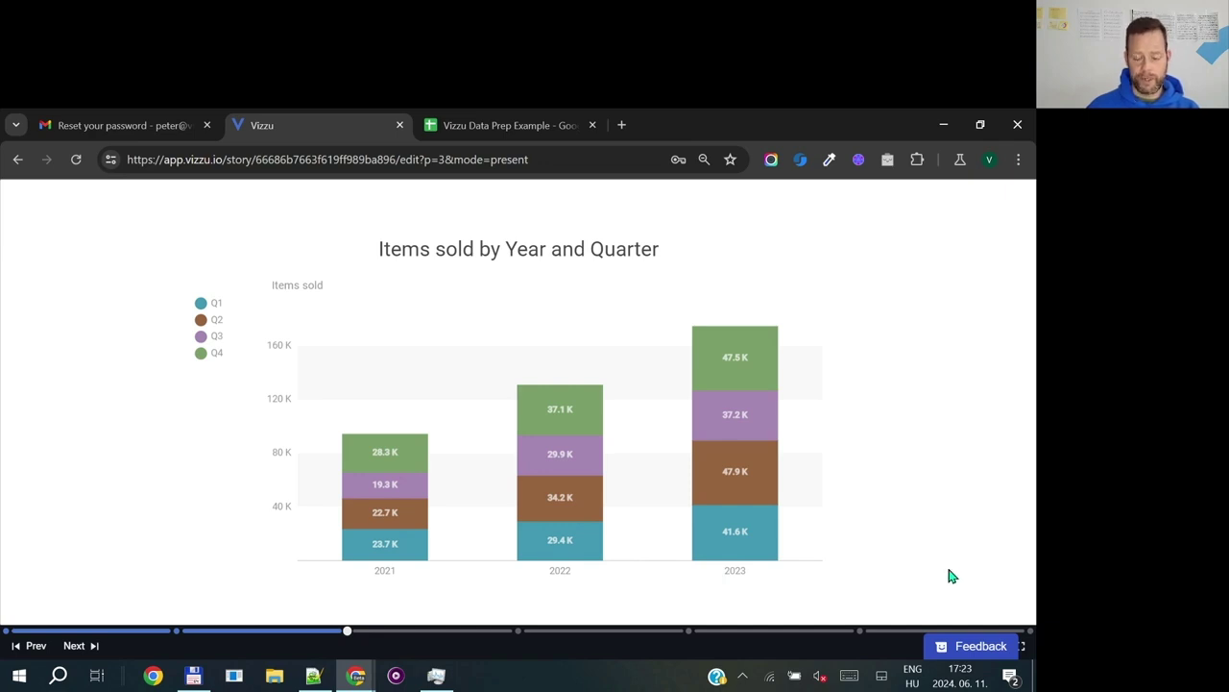
{"action": "left_click", "coordinate": [937, 198]}
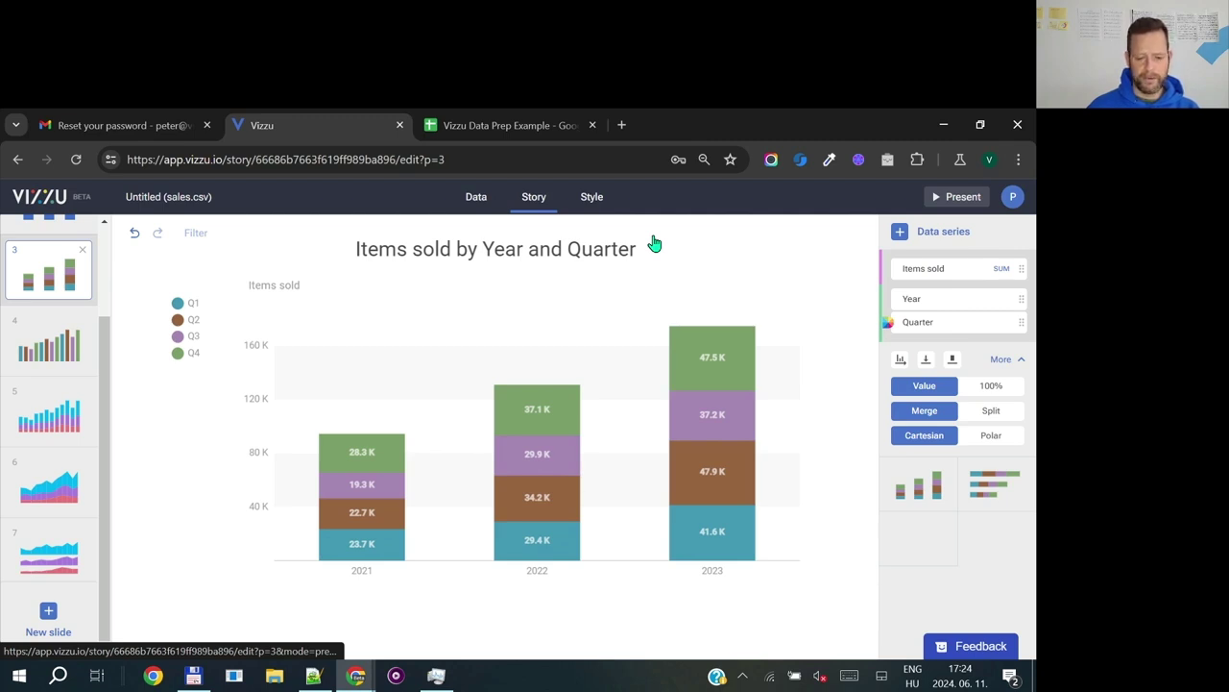
Rename the story as "My first Vizzu" and leave the editor for the account's home page
{"action": "left_click", "coordinate": [169, 198]}
{"action": "left_click_drag", "start_coordinate": [169, 198], "coordinate": [214, 195]}
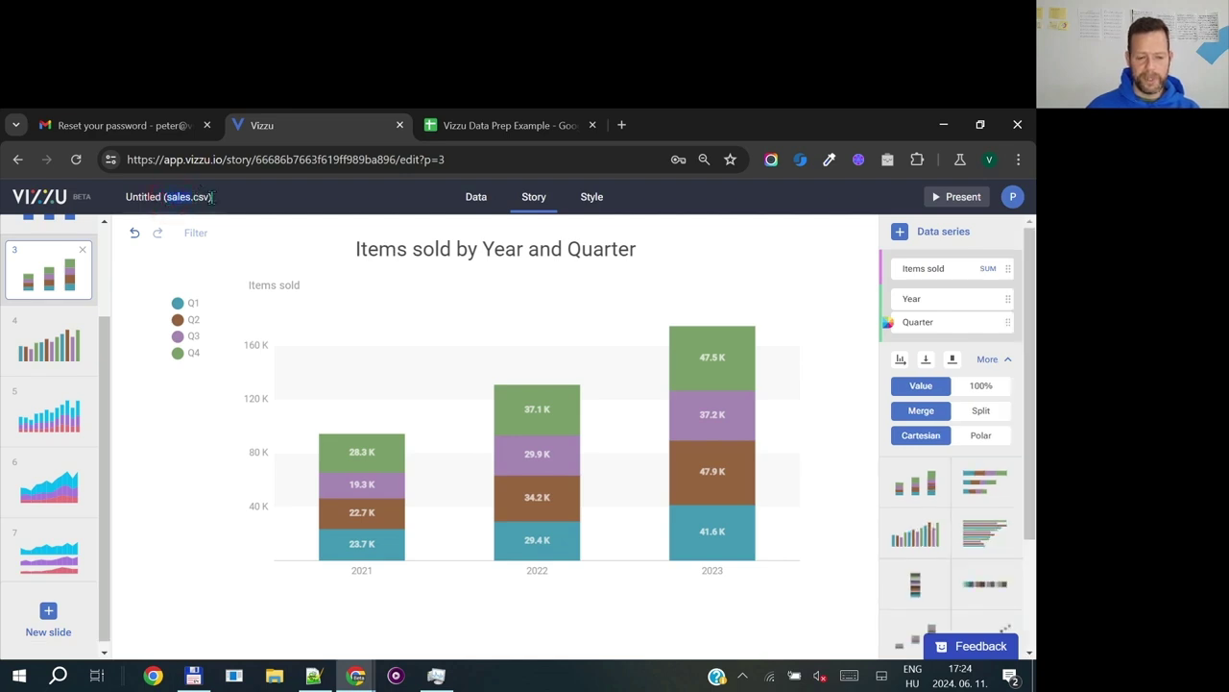
{"action": "triple_click", "coordinate": [213, 196]}
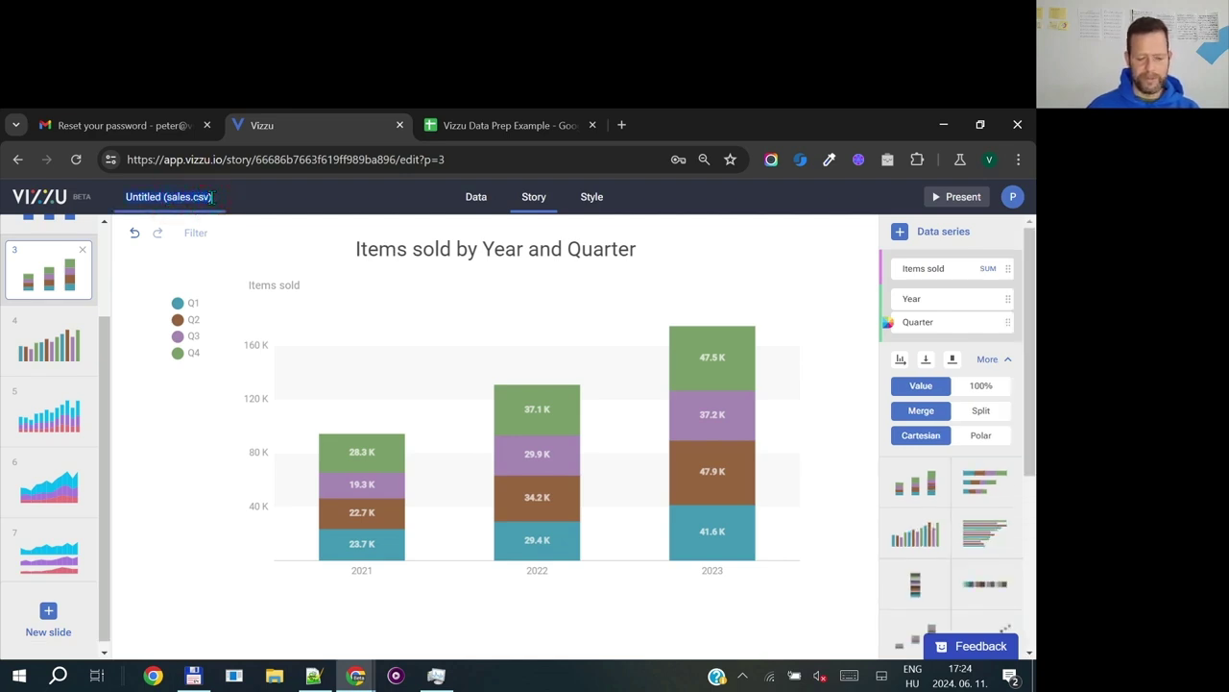
{"action": "type", "text": "My first Vizzu"}
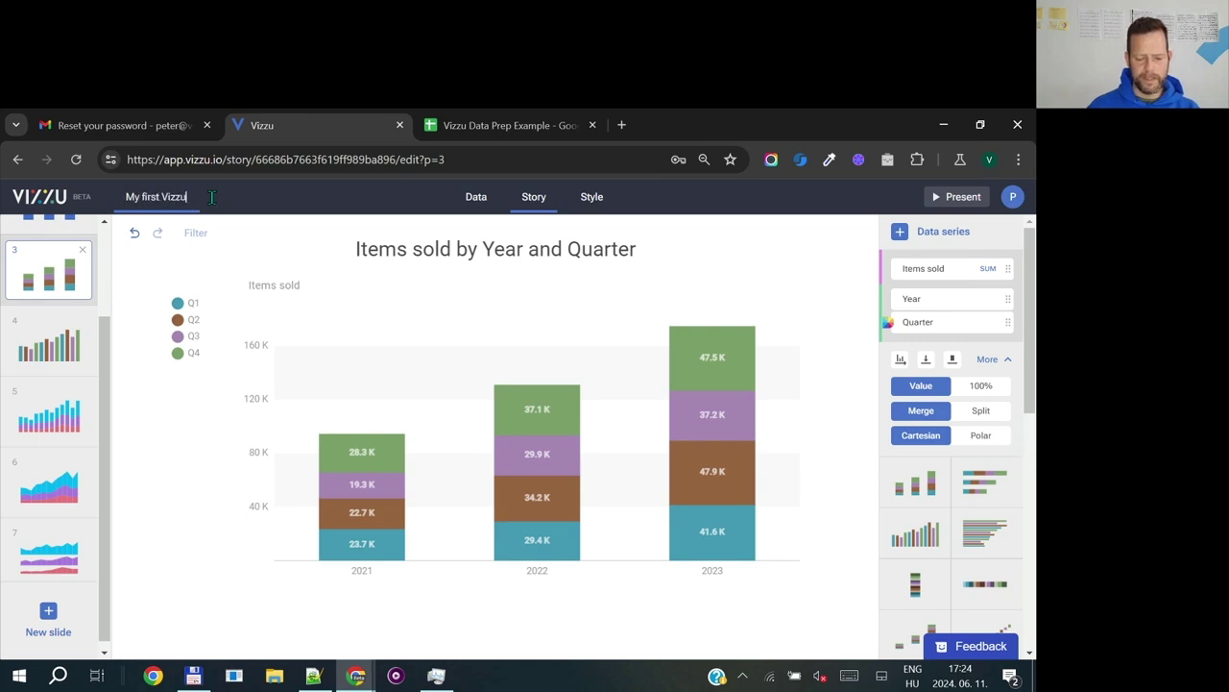
{"action": "key", "text": "Return"}
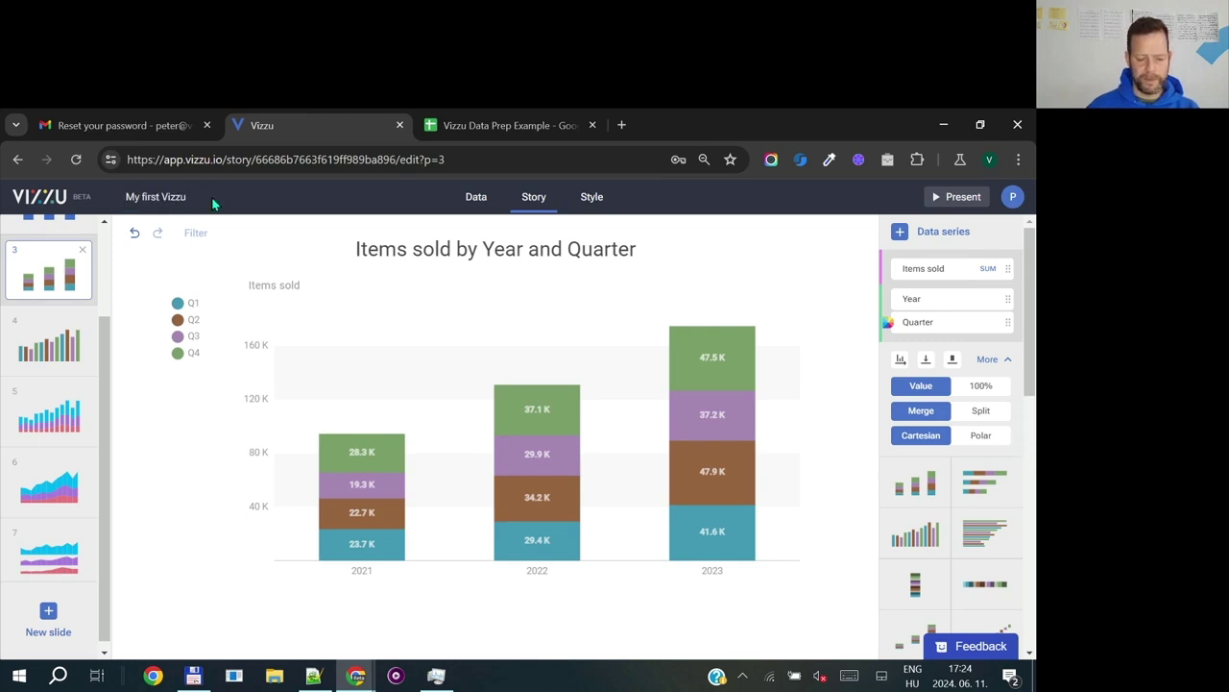
{"action": "left_click", "coordinate": [52, 206]}
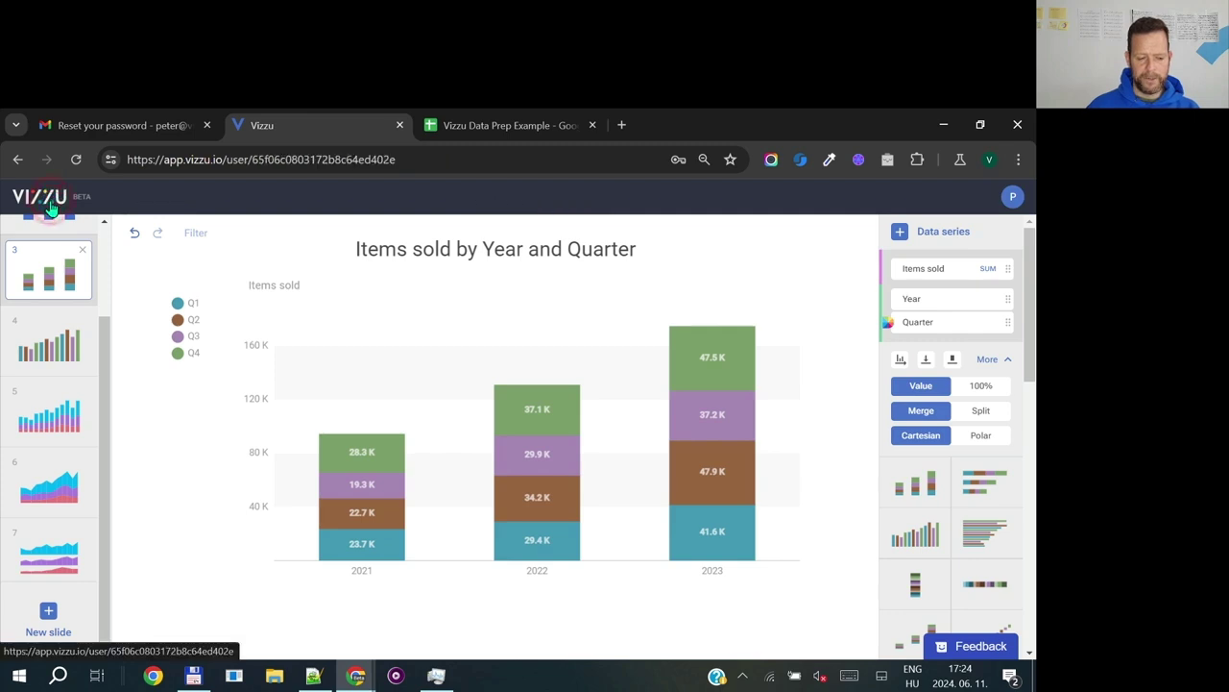